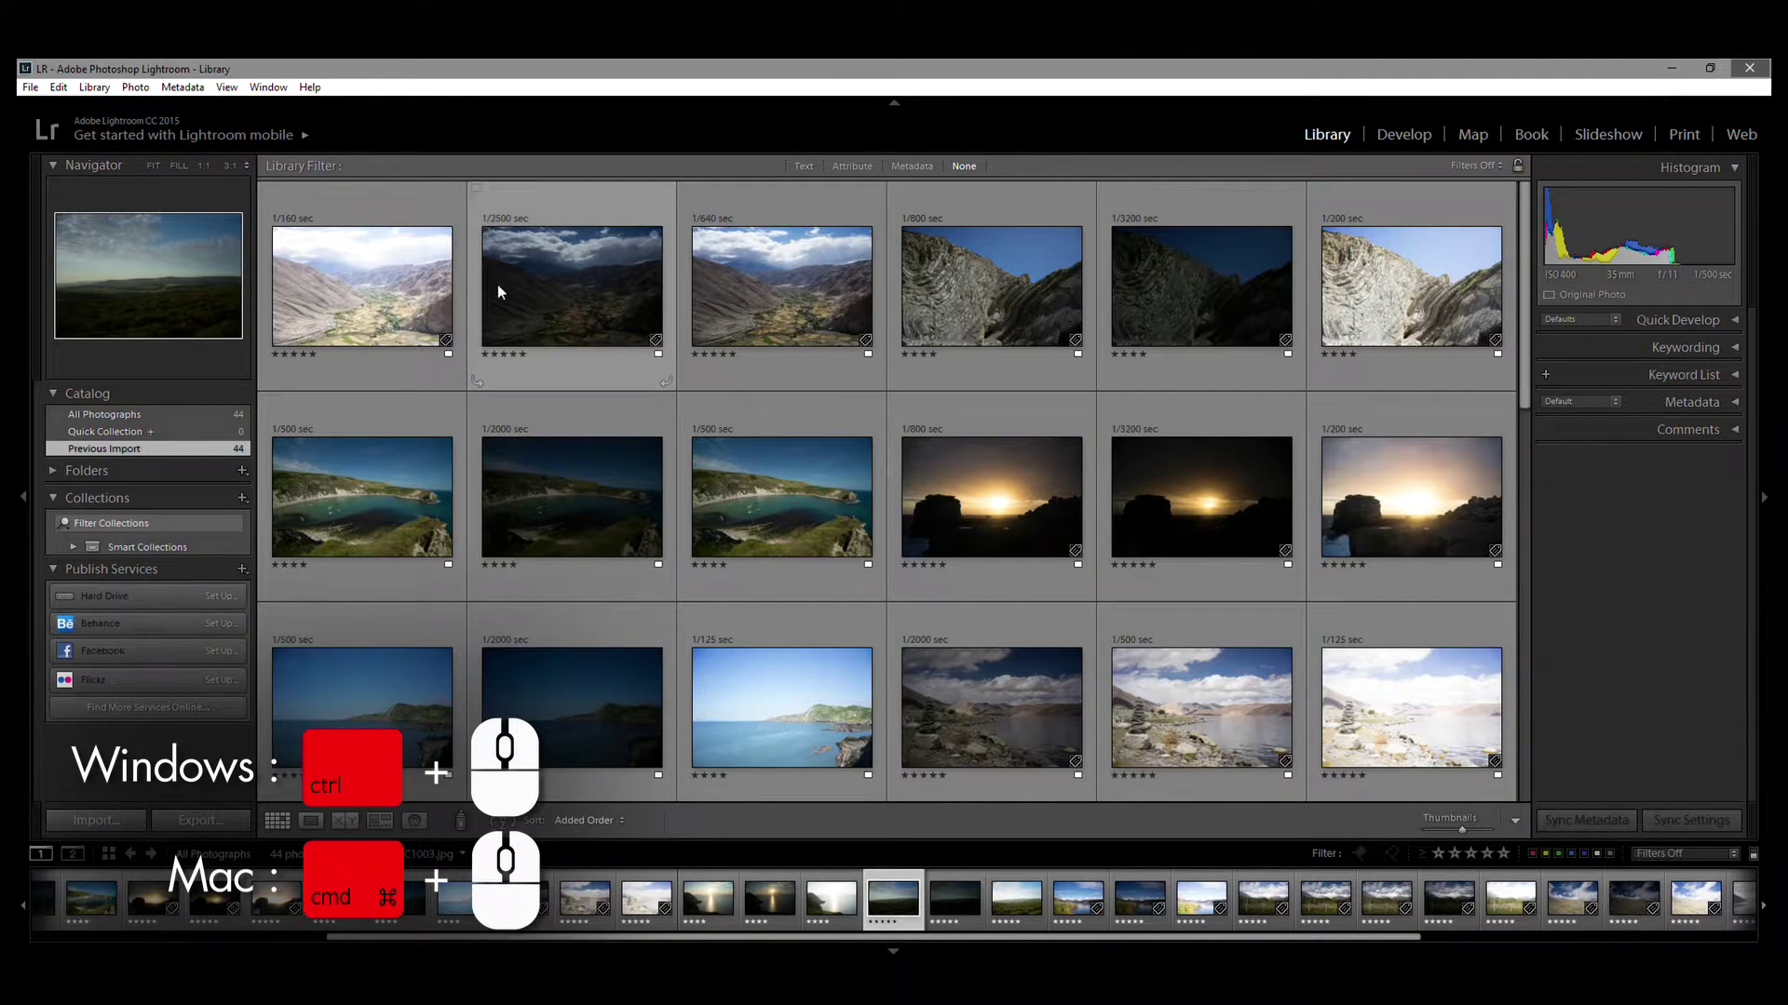
Select the three valley exposures, including the 1/2500 and 1/640 sec shots, and list their export options.
left_click(366, 284, "ctrl")
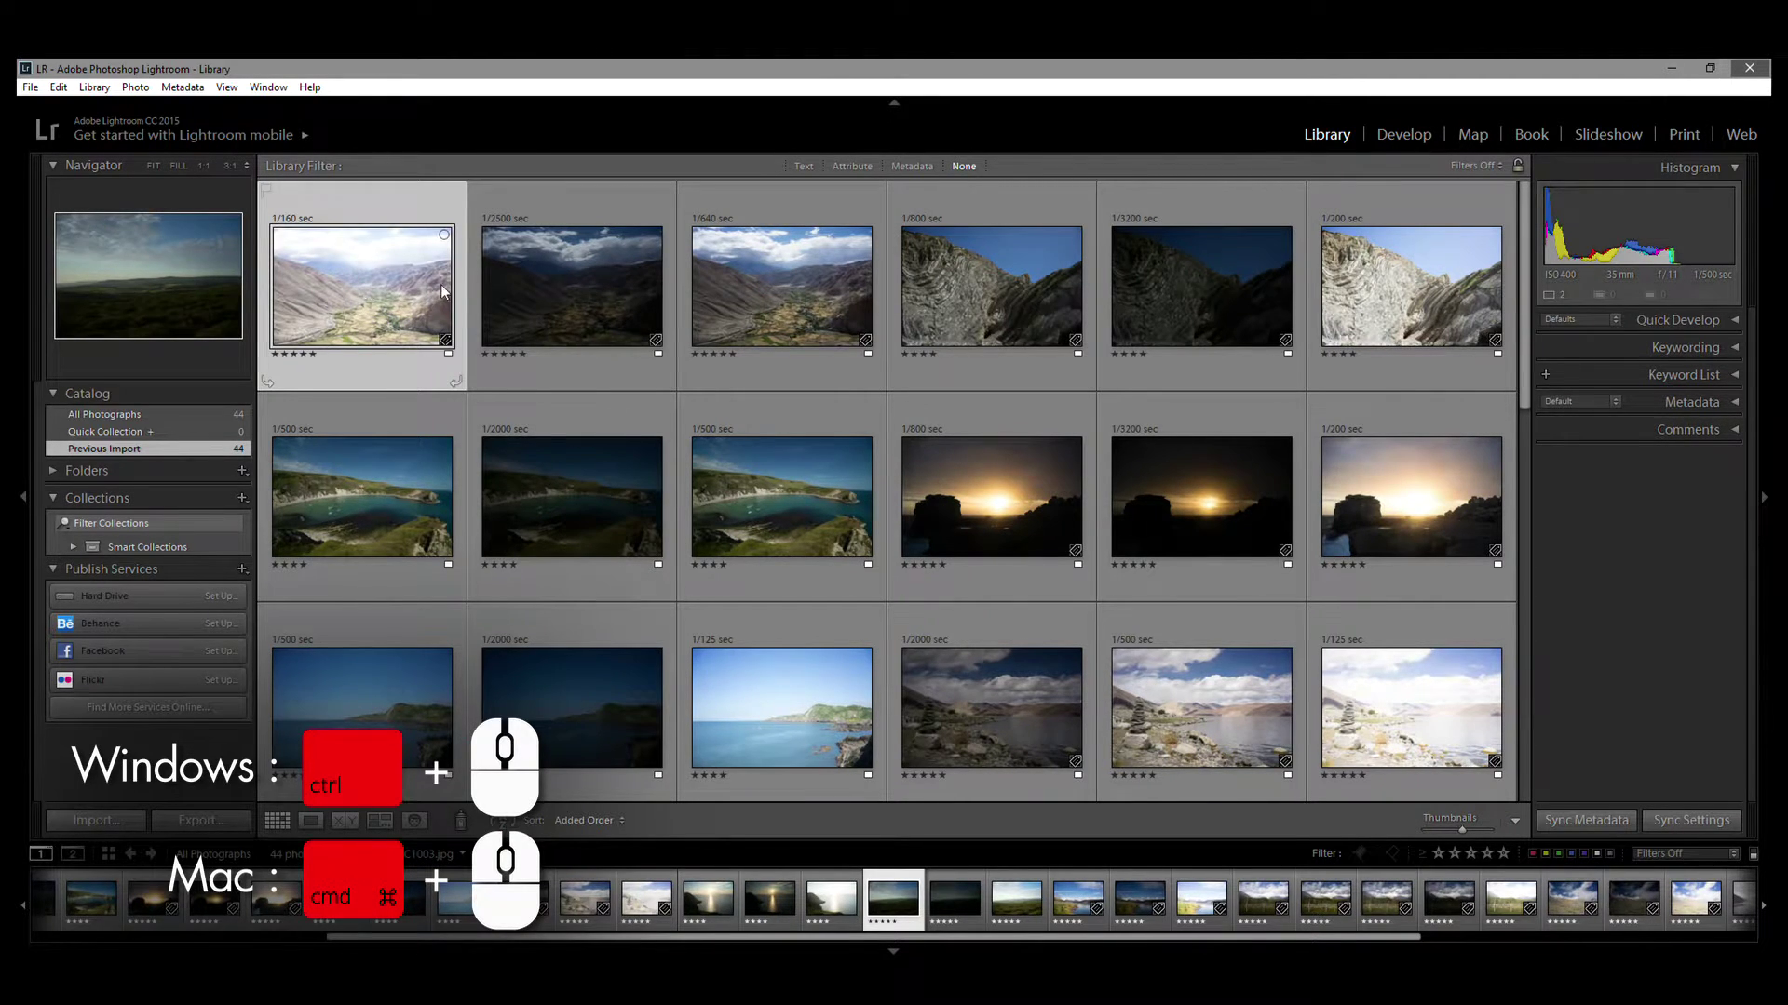
left_click(579, 289, "ctrl")
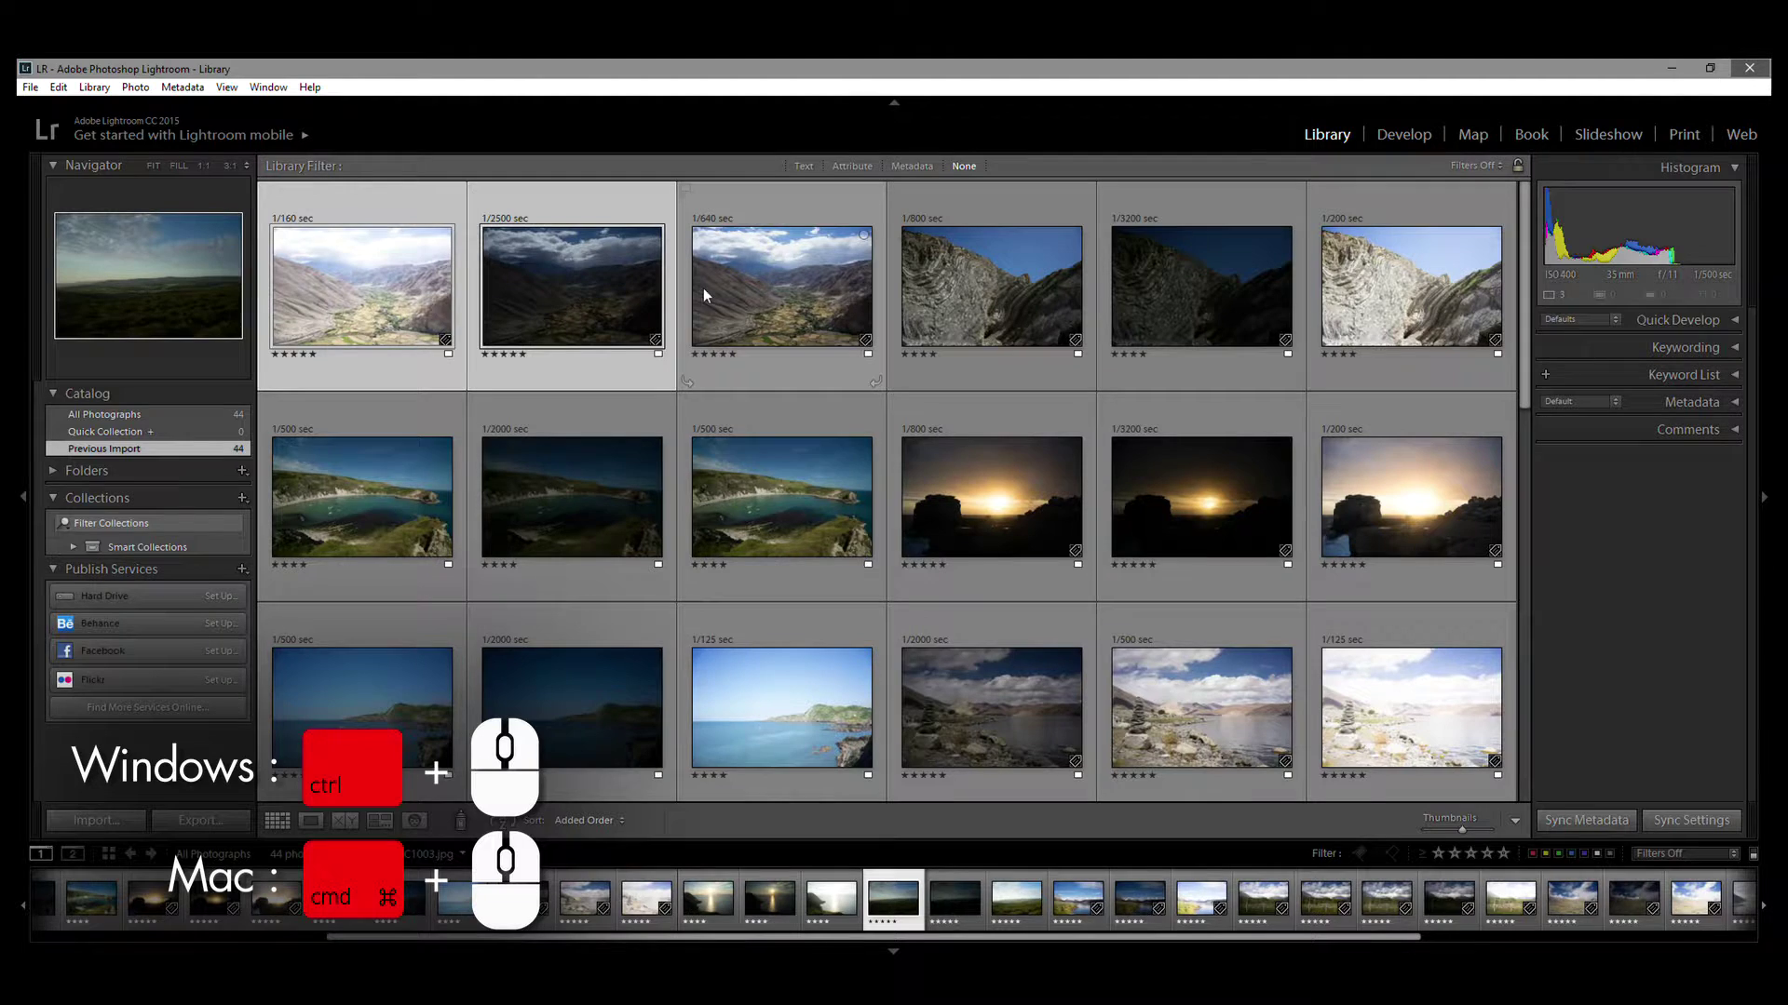
left_click(790, 294, "ctrl")
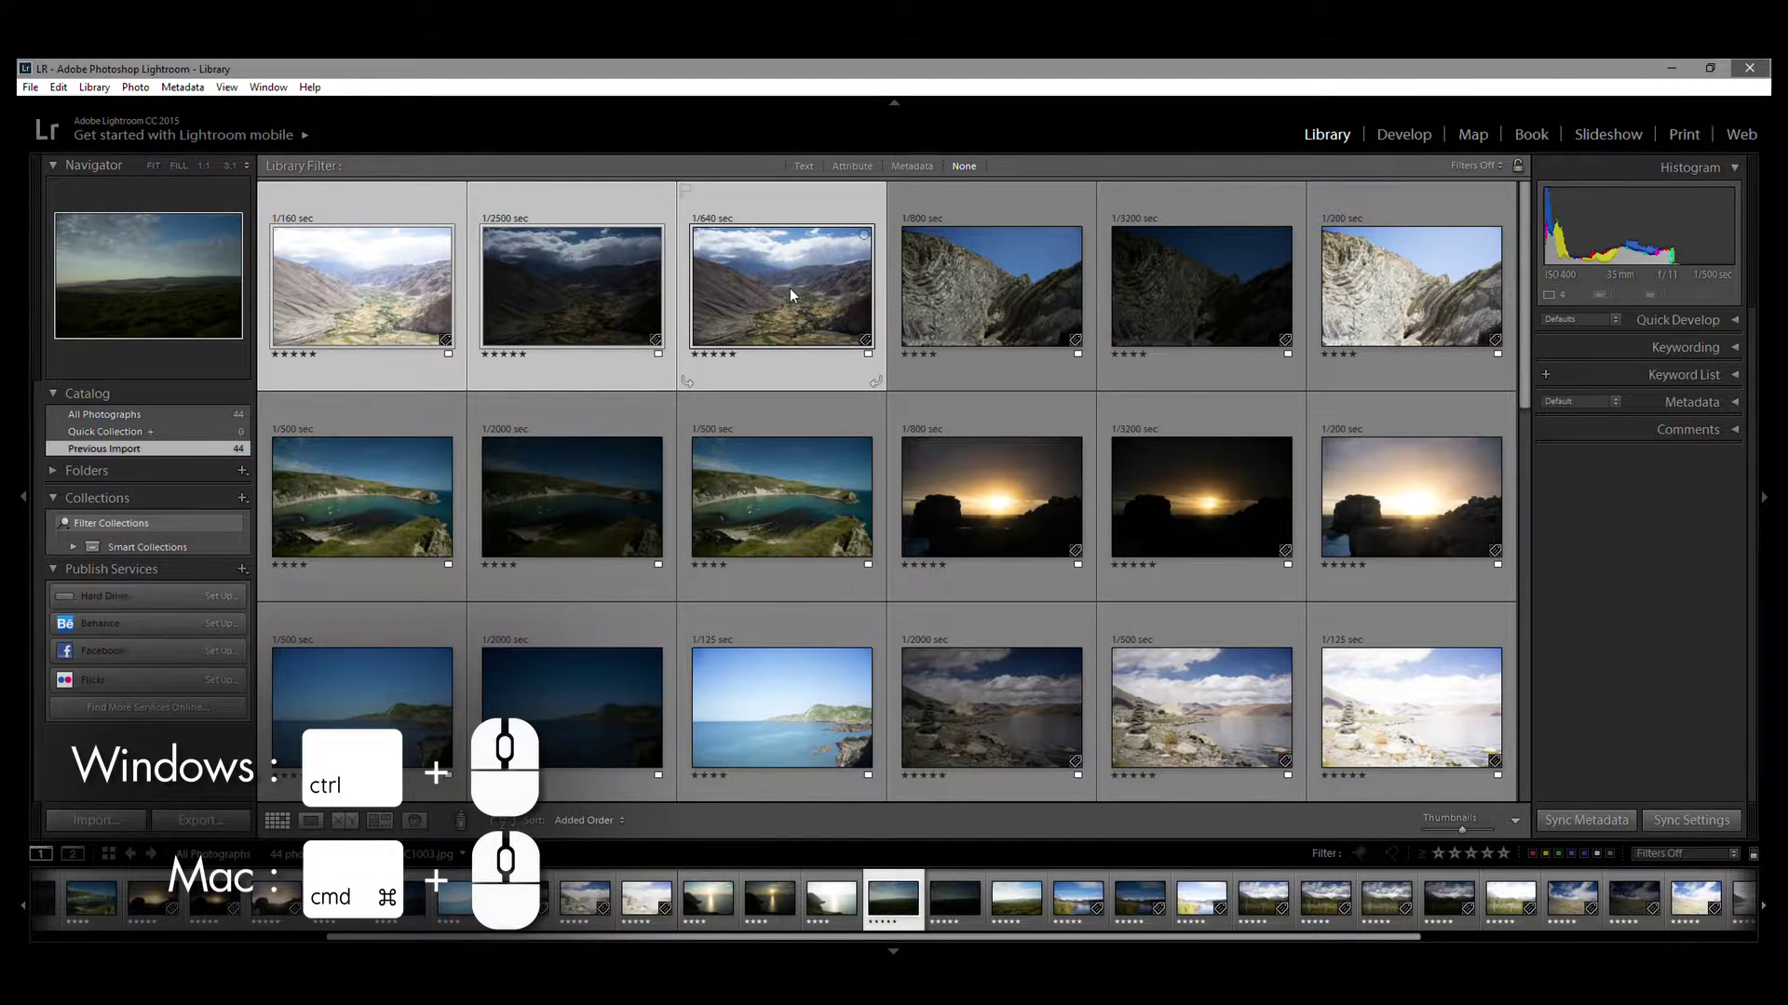
right_click(789, 289)
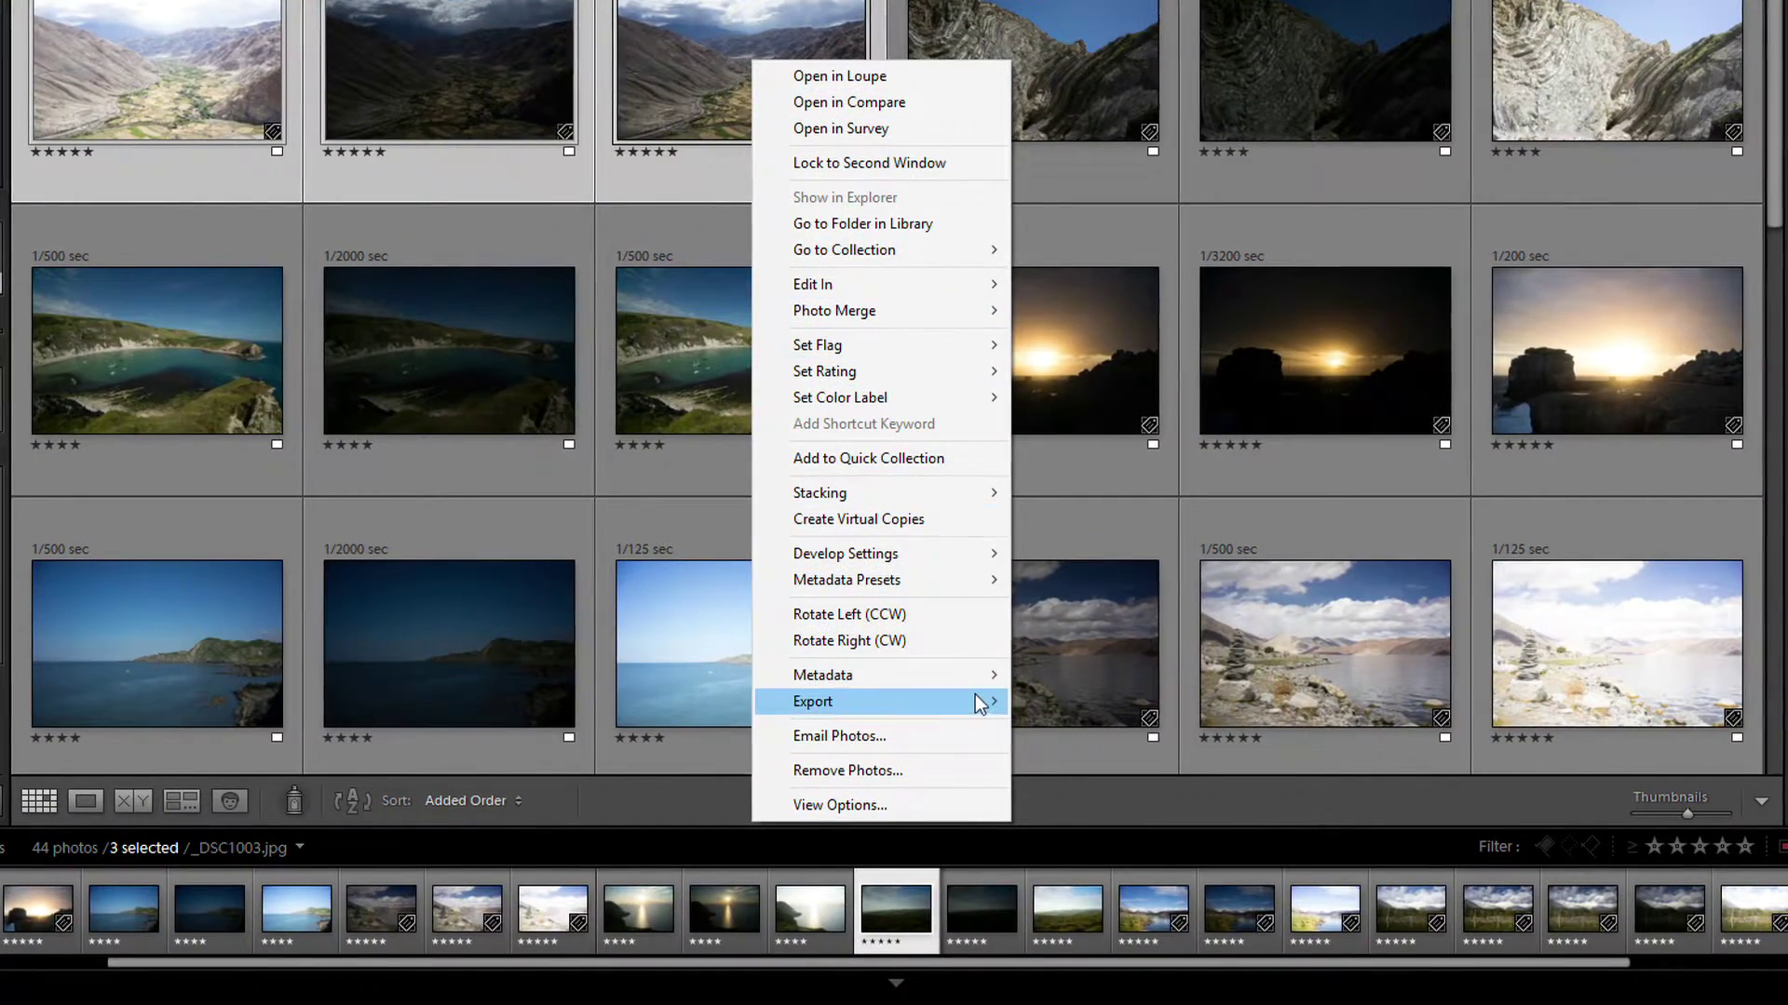
mouse_move(976, 695)
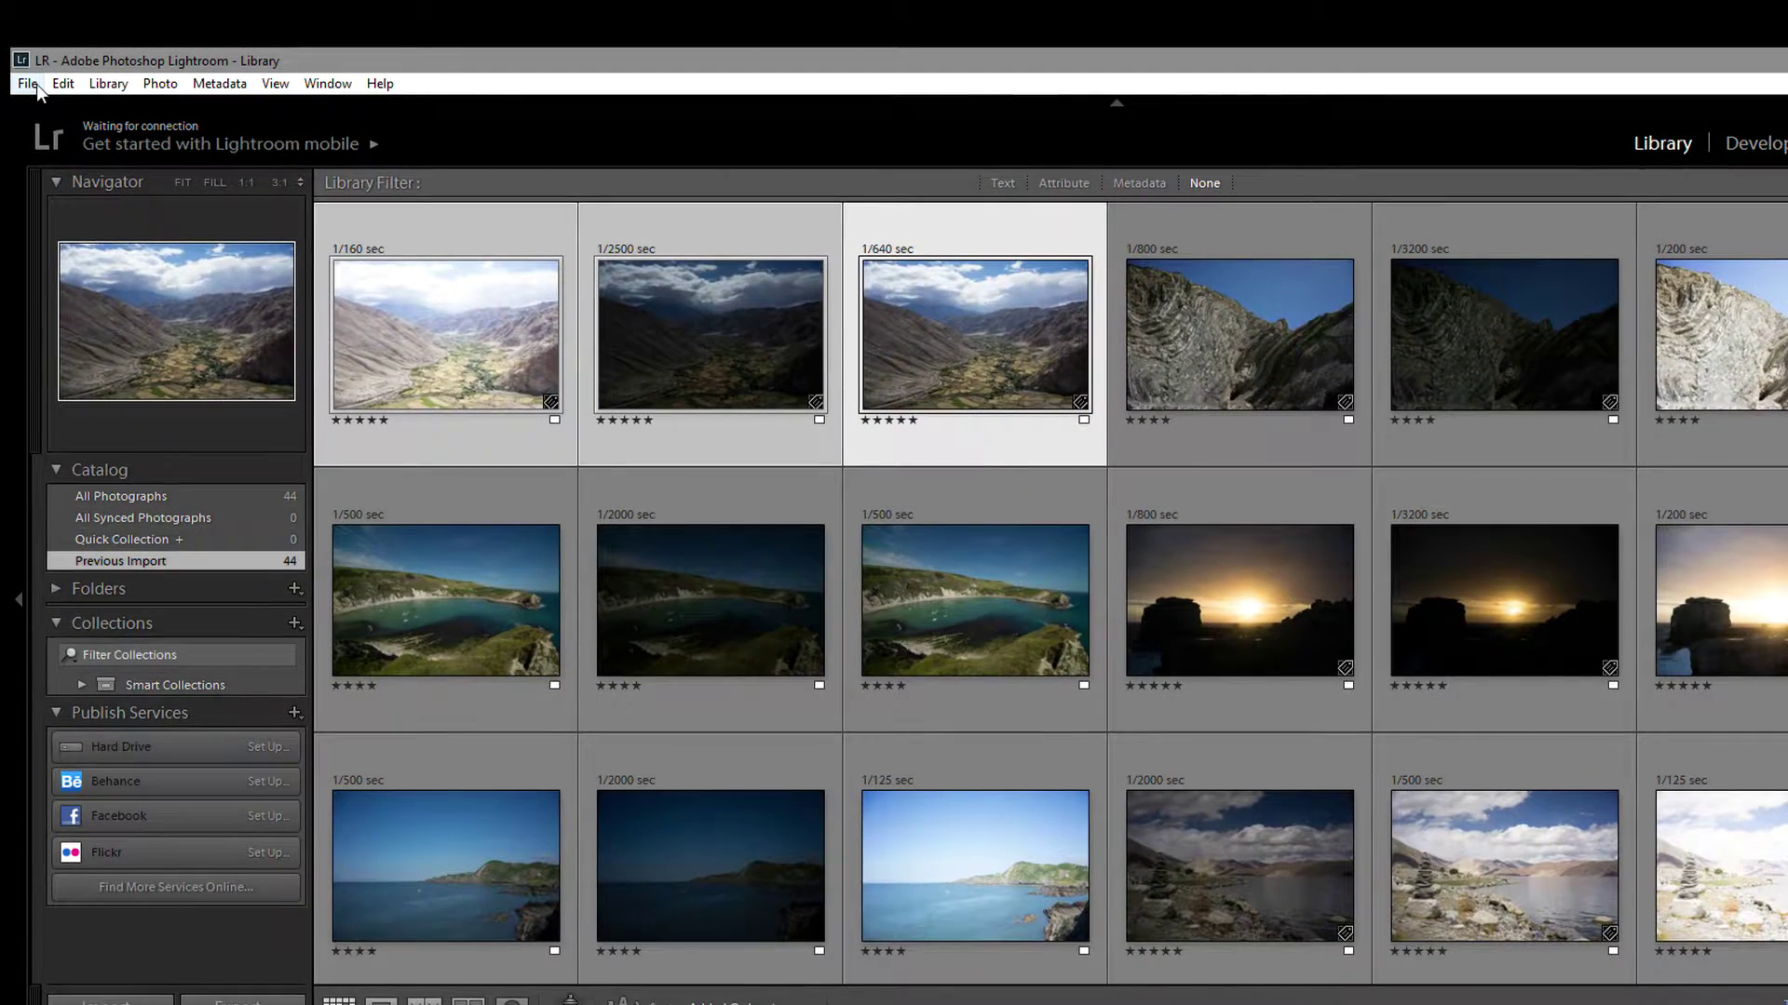
Launch Export to Photomatix Pro from File > Plug-in Extras for the selected photos.
left_click(28, 83)
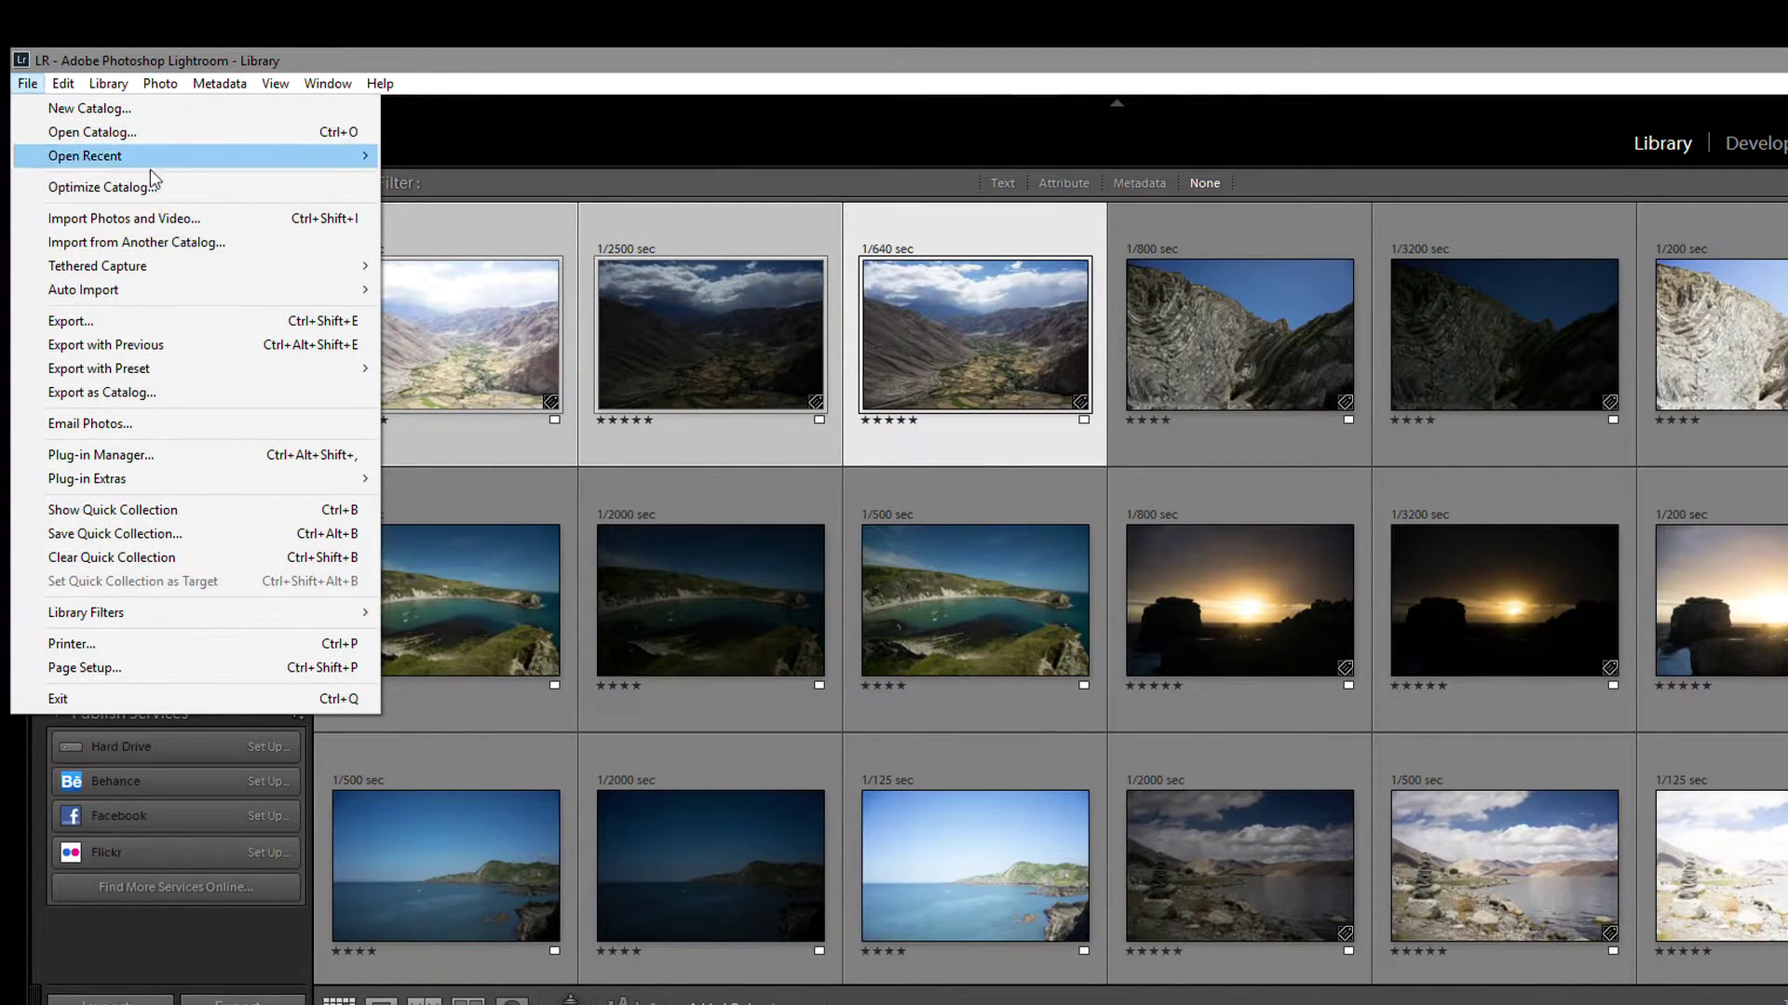
mouse_move(279, 480)
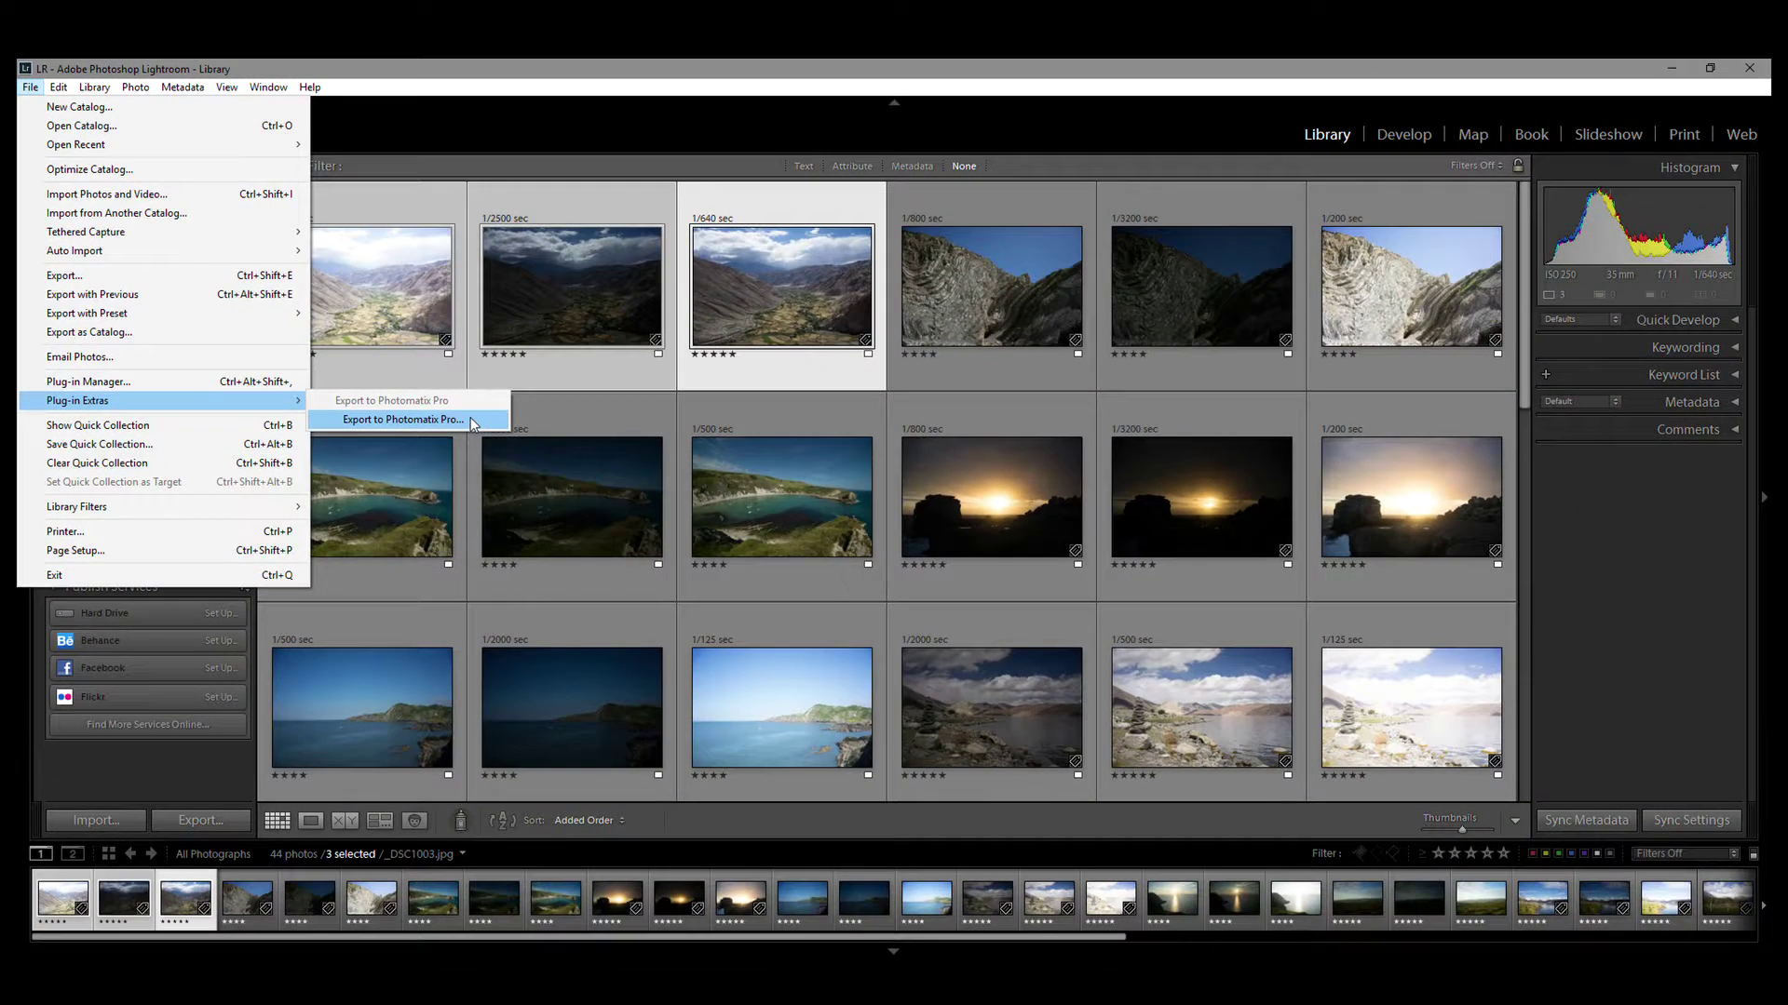
left_click(582, 499)
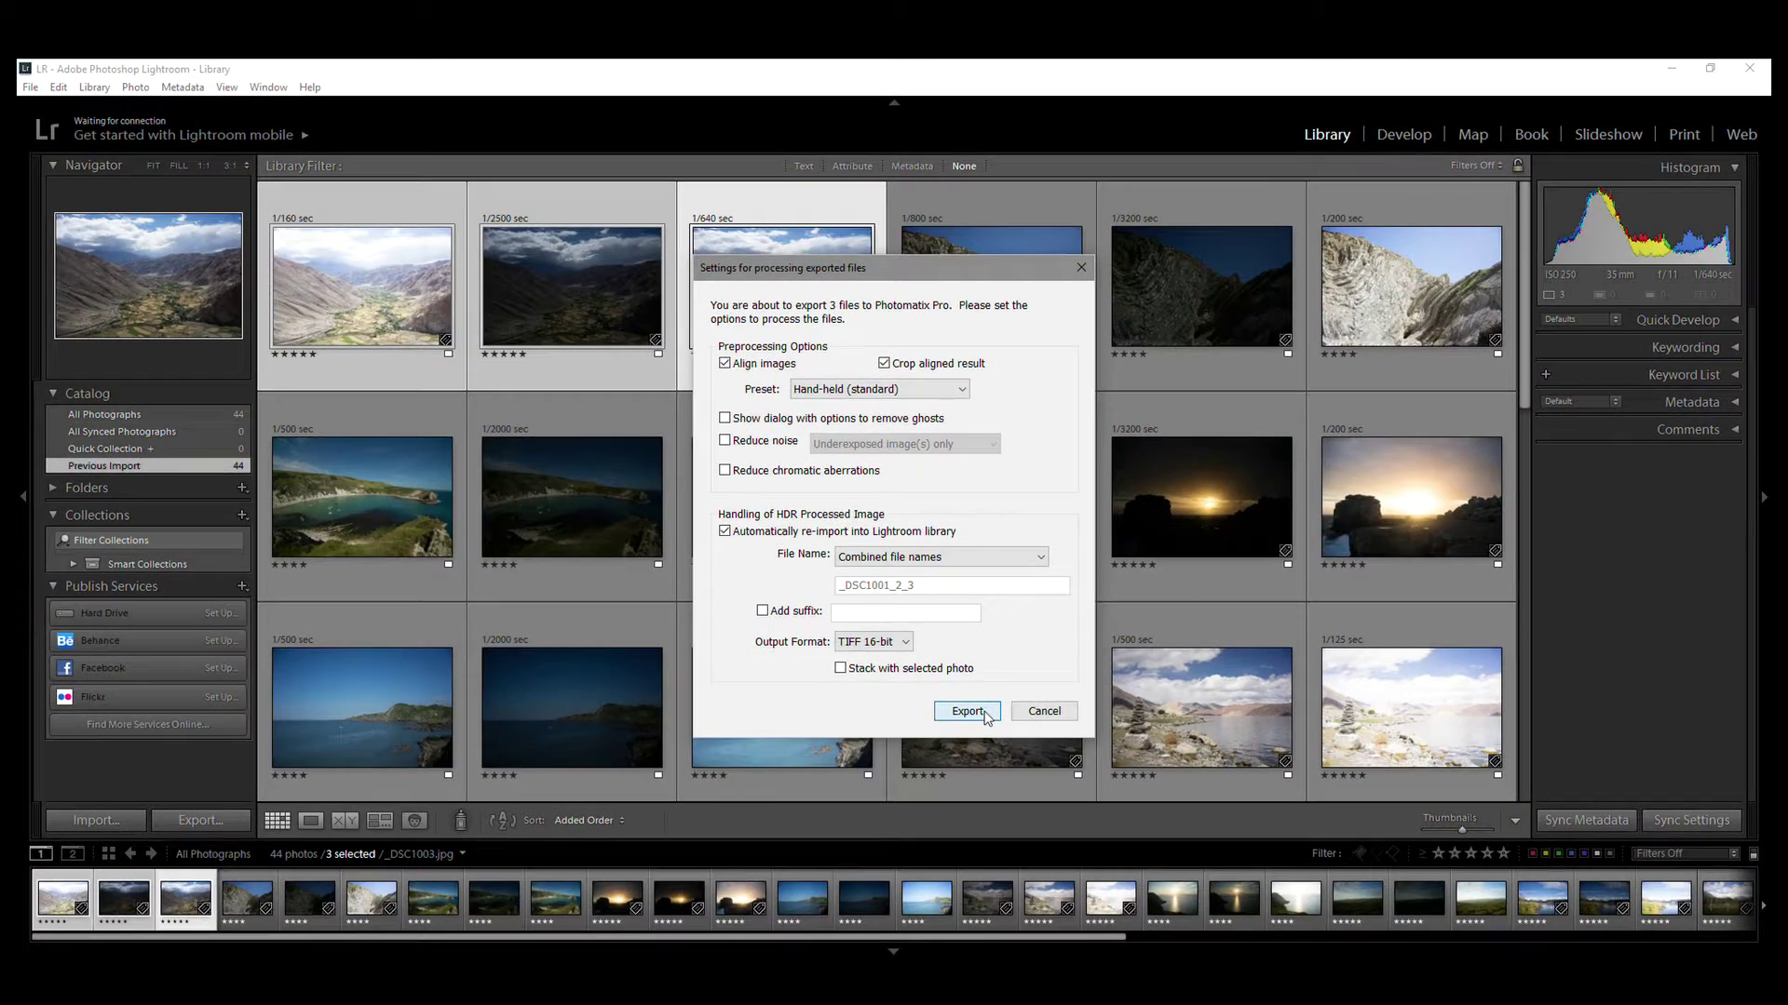
Export the three photos to Photomatix Pro with alignment, cropping and TIFF 16-bit reimport.
left_click(994, 745)
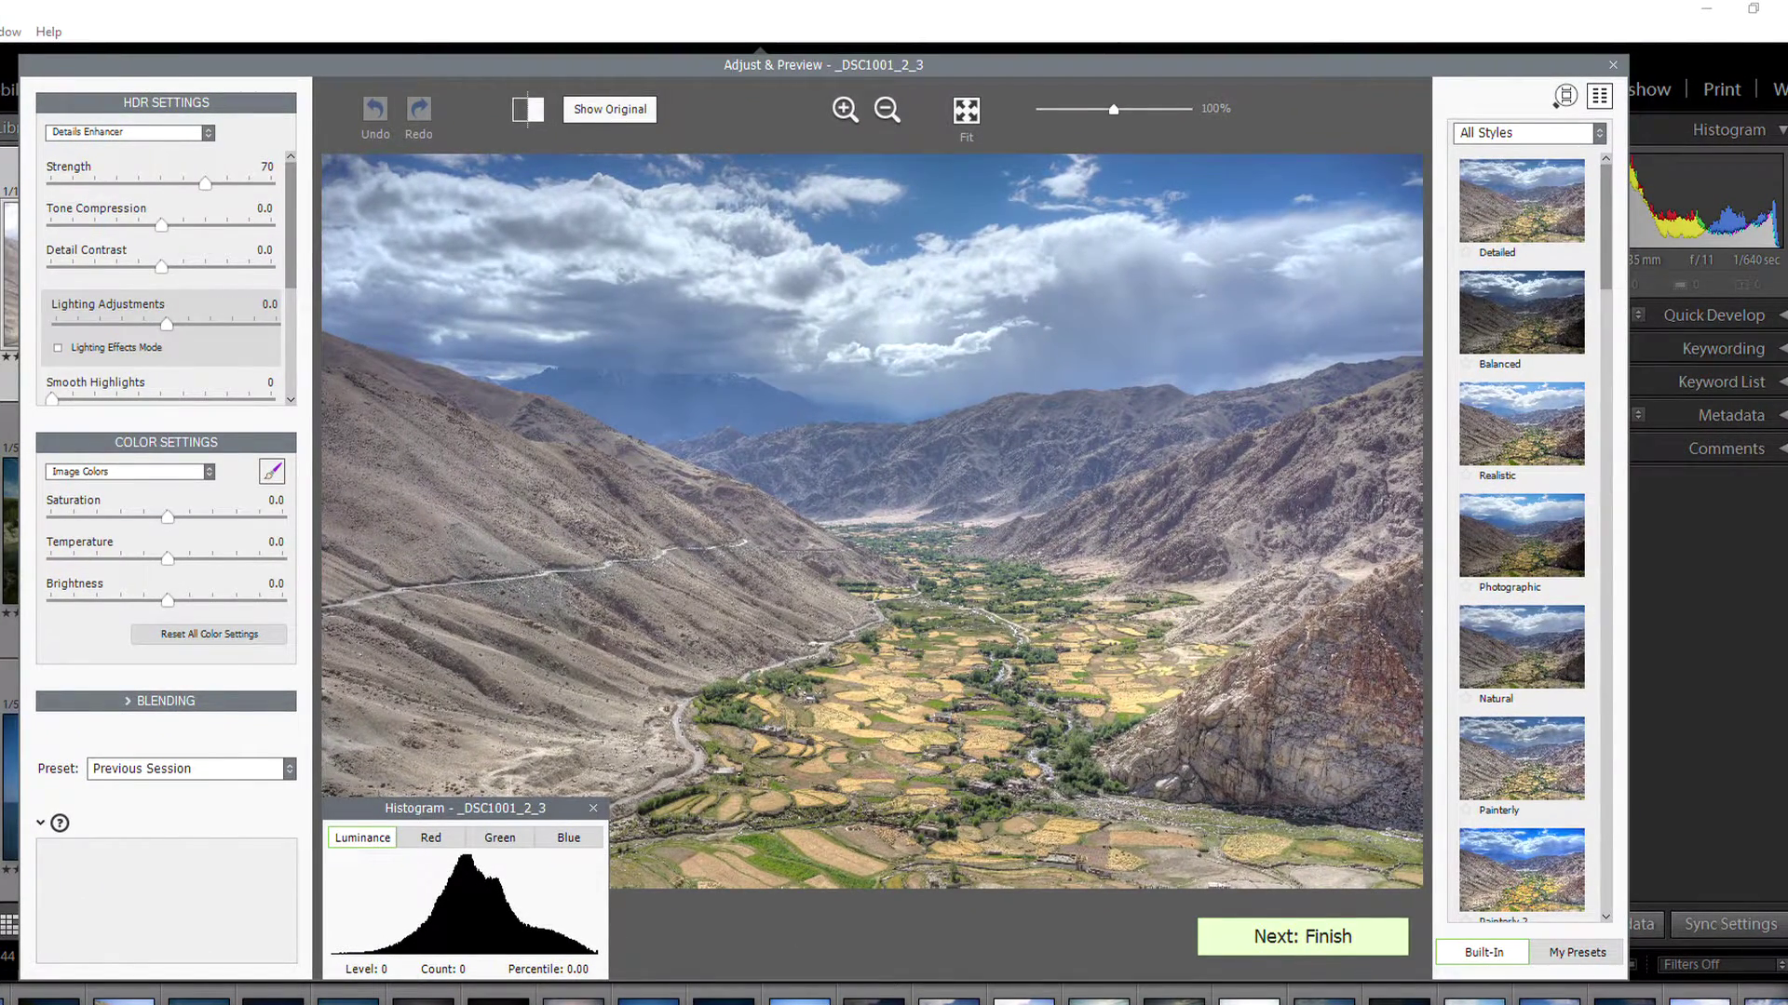
In a two-column gallery, compare Balanced, Realistic, Natural, Painterly and Enhanced styles, settling on Vibrant.
left_click(1599, 97)
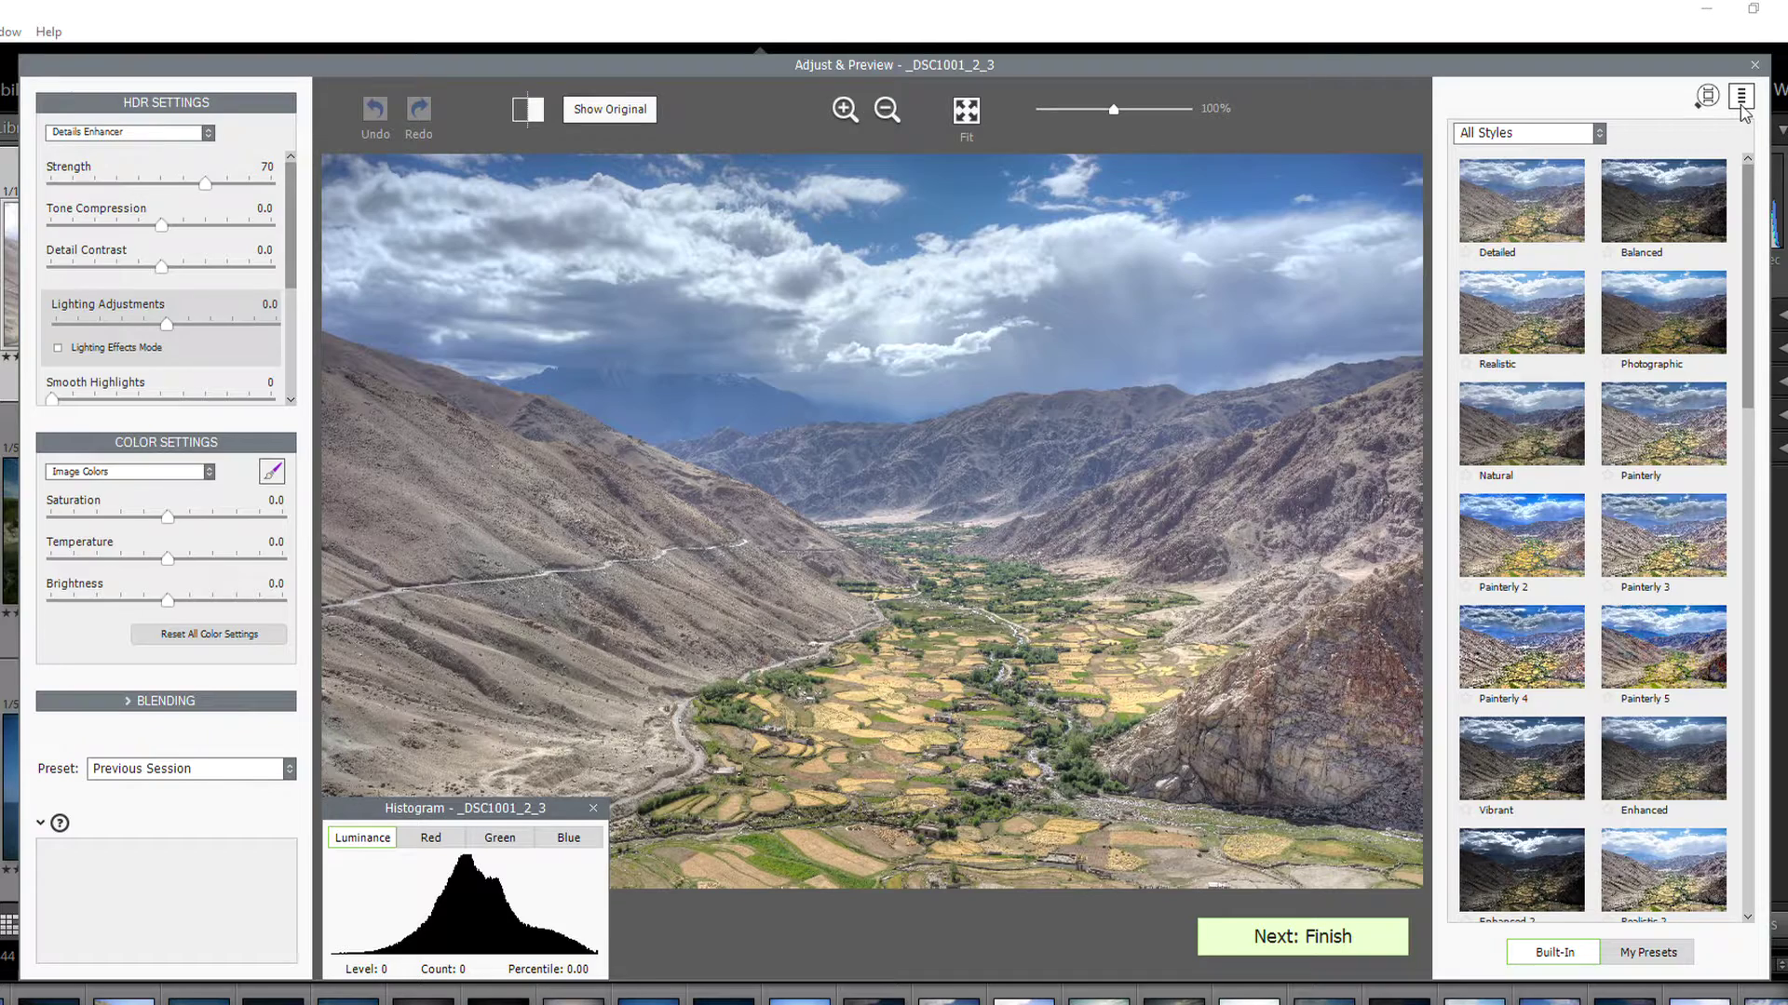
left_click(1666, 202)
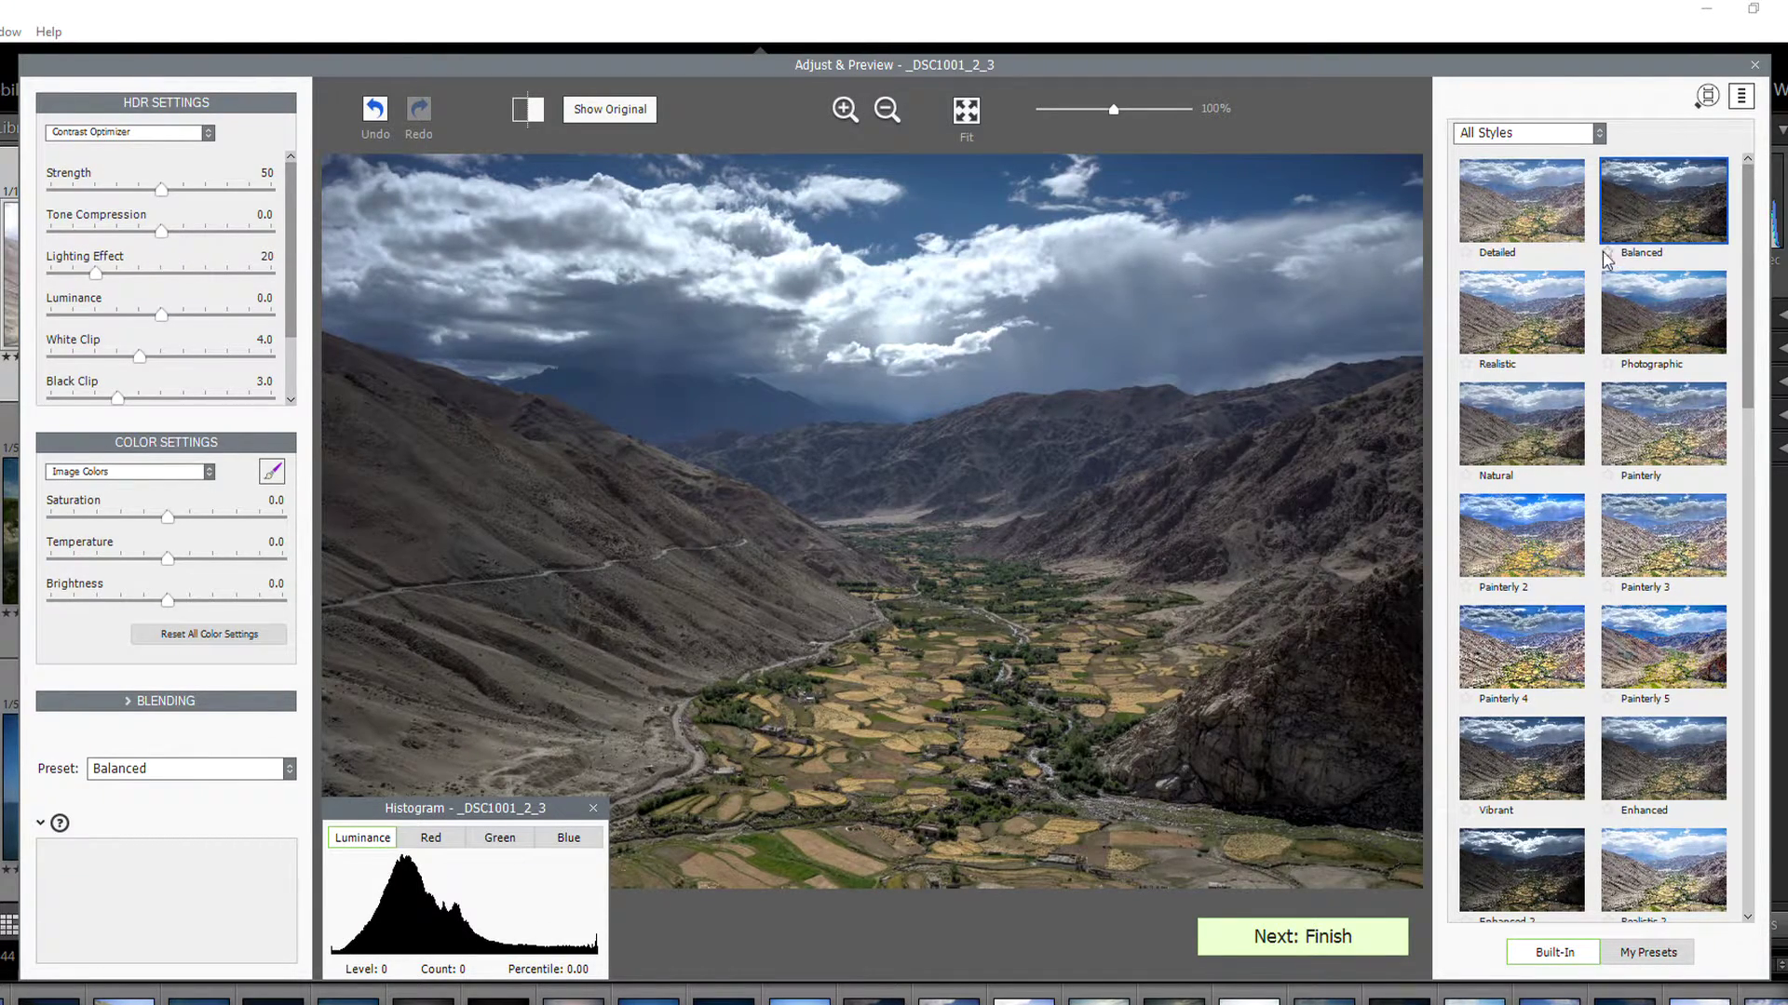
left_click(1531, 307)
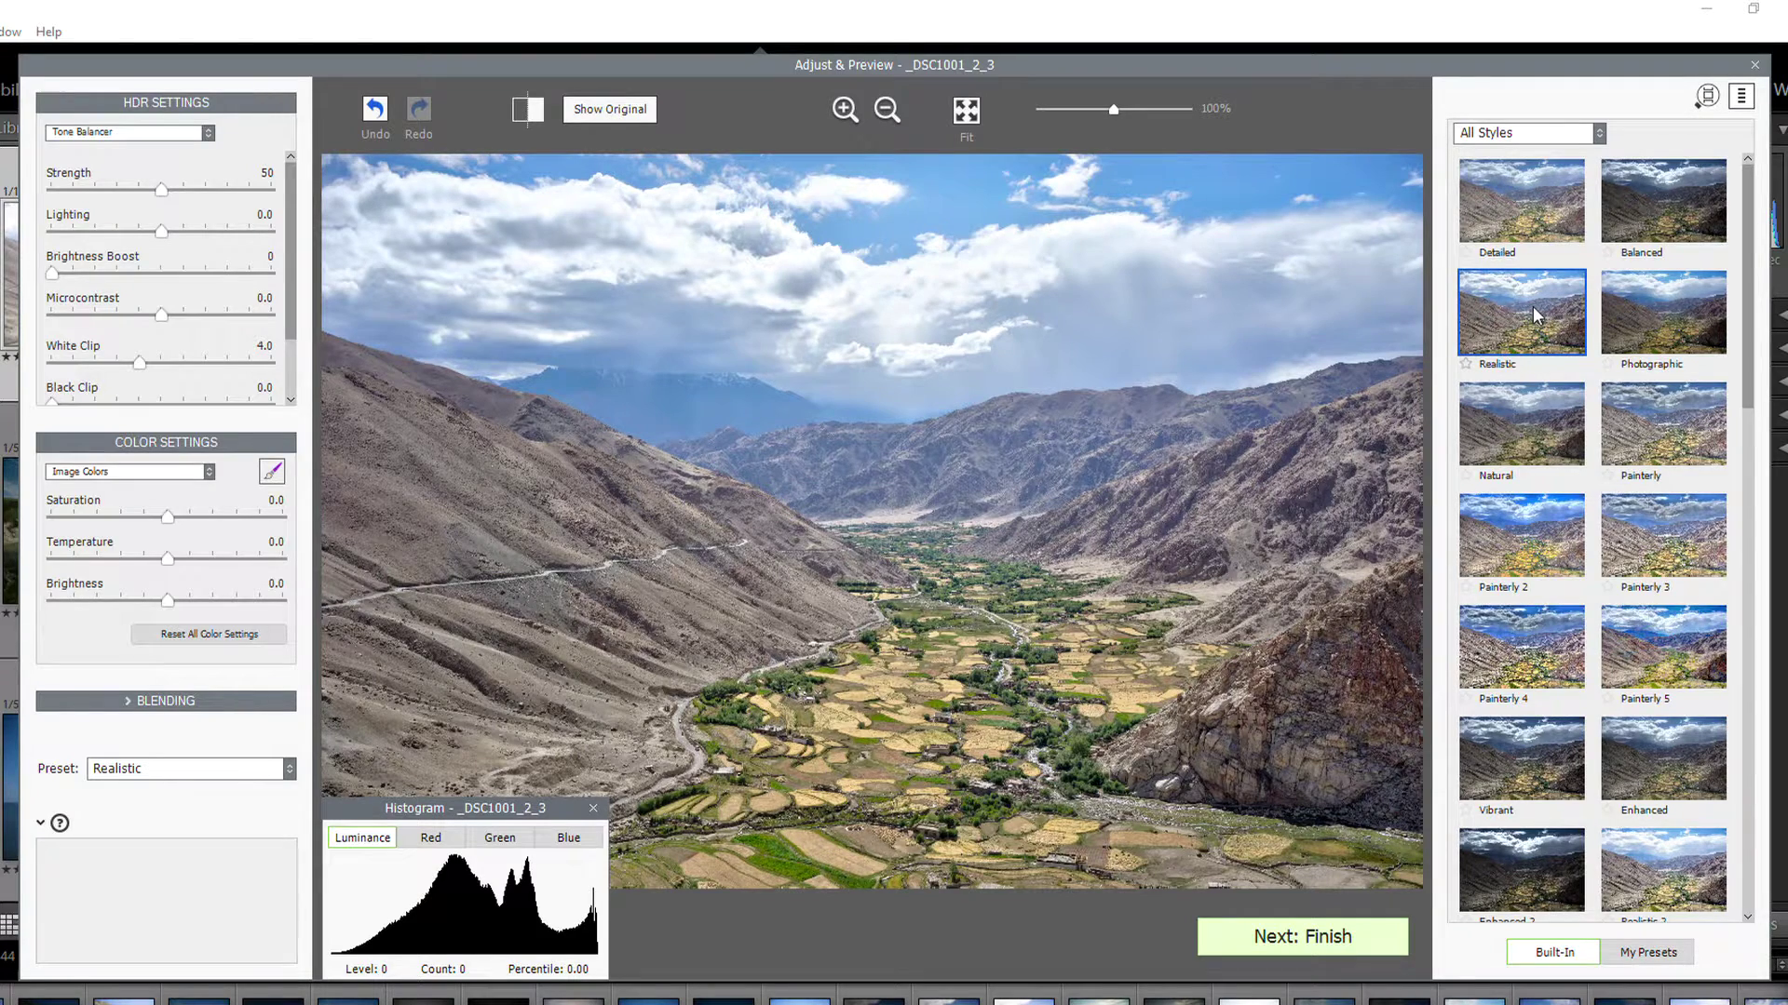
left_click(1524, 426)
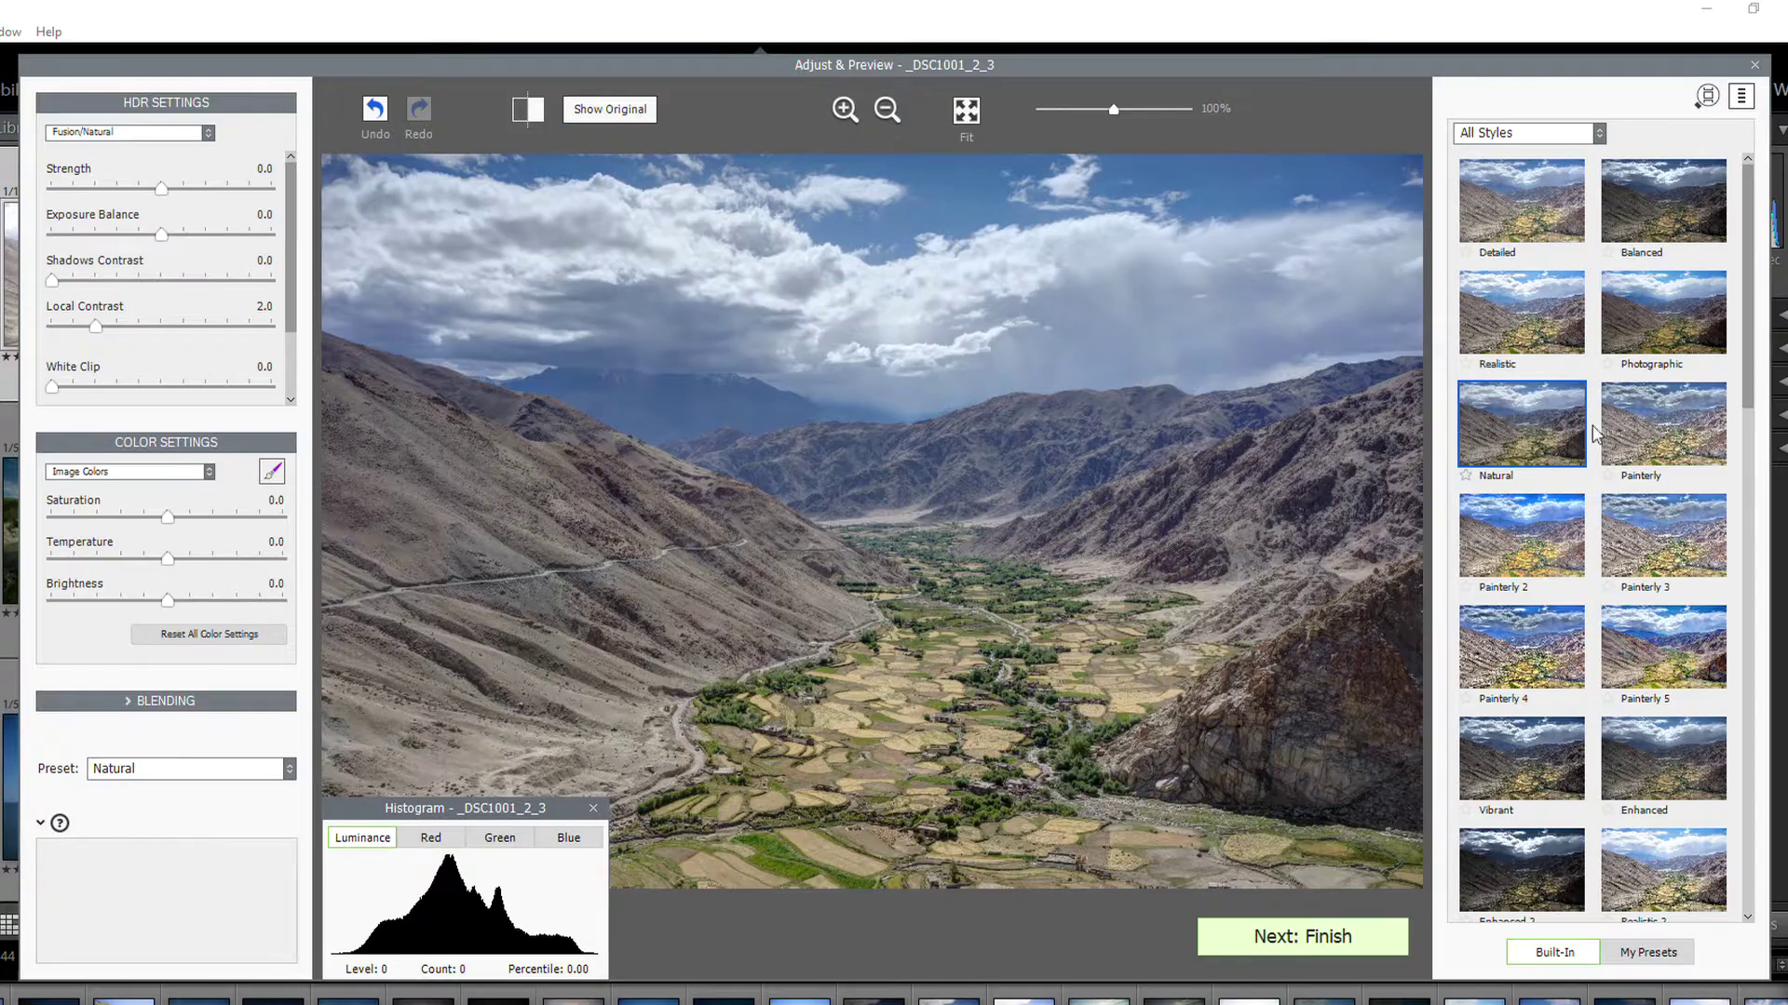
left_click(1673, 434)
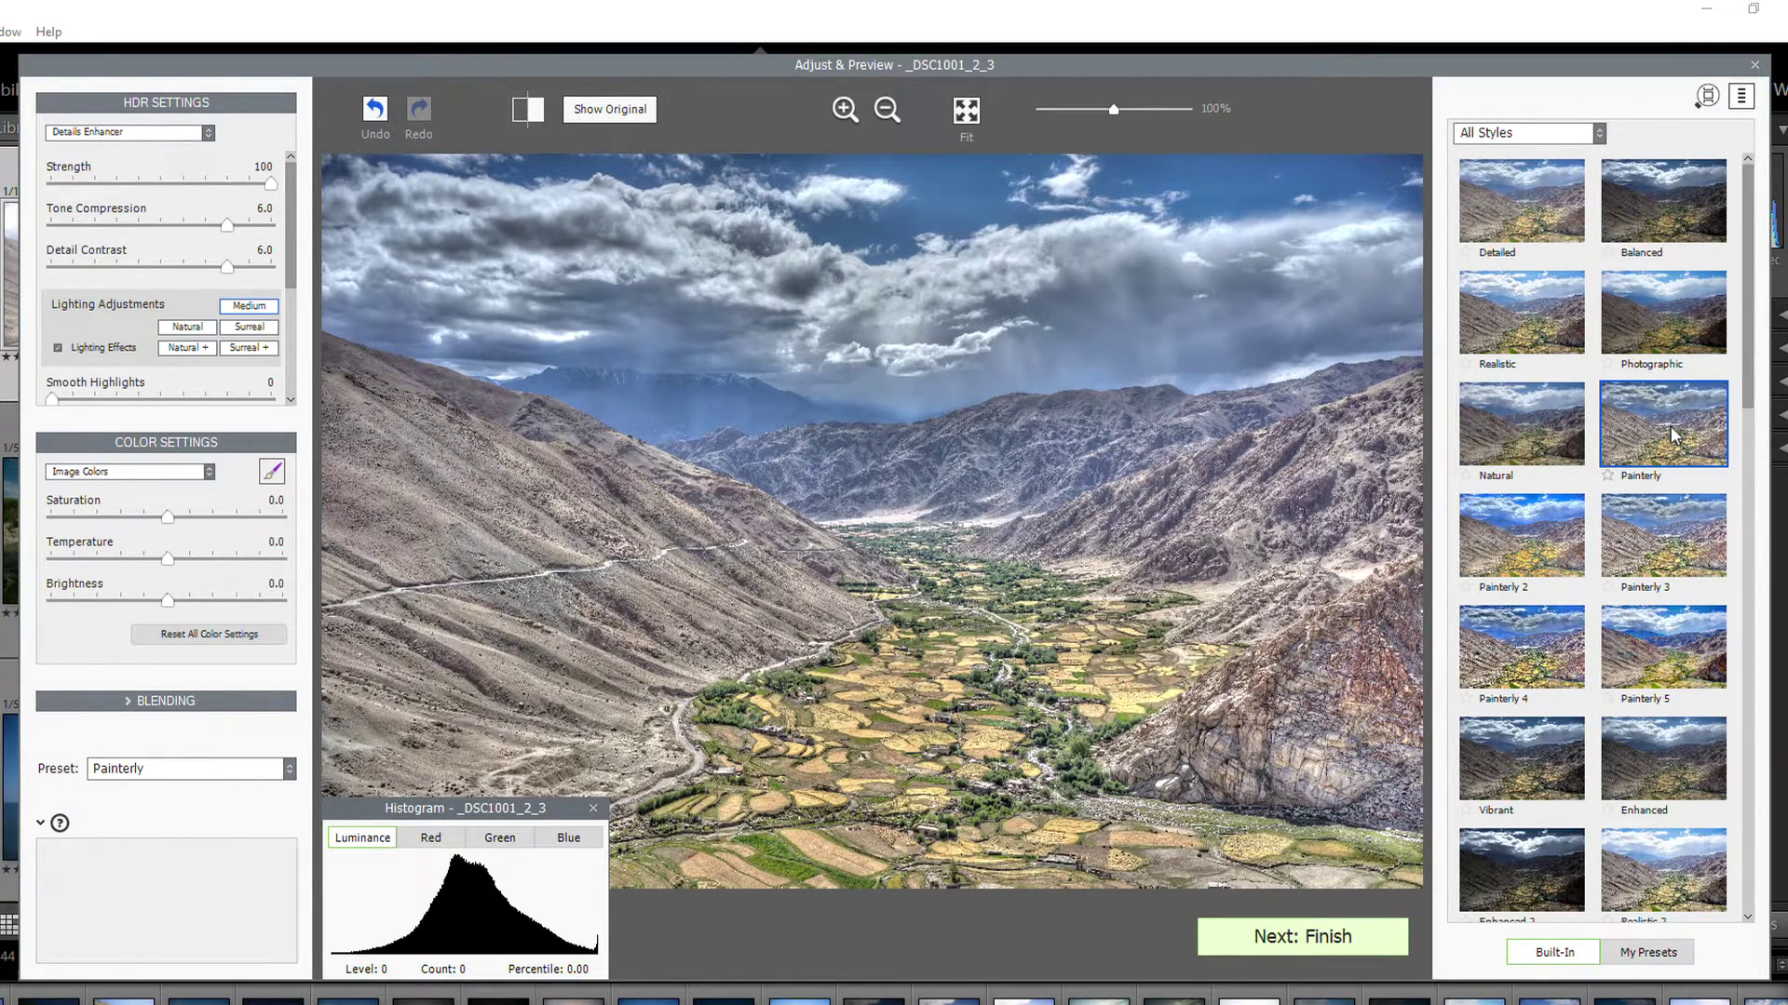
left_click(1664, 758)
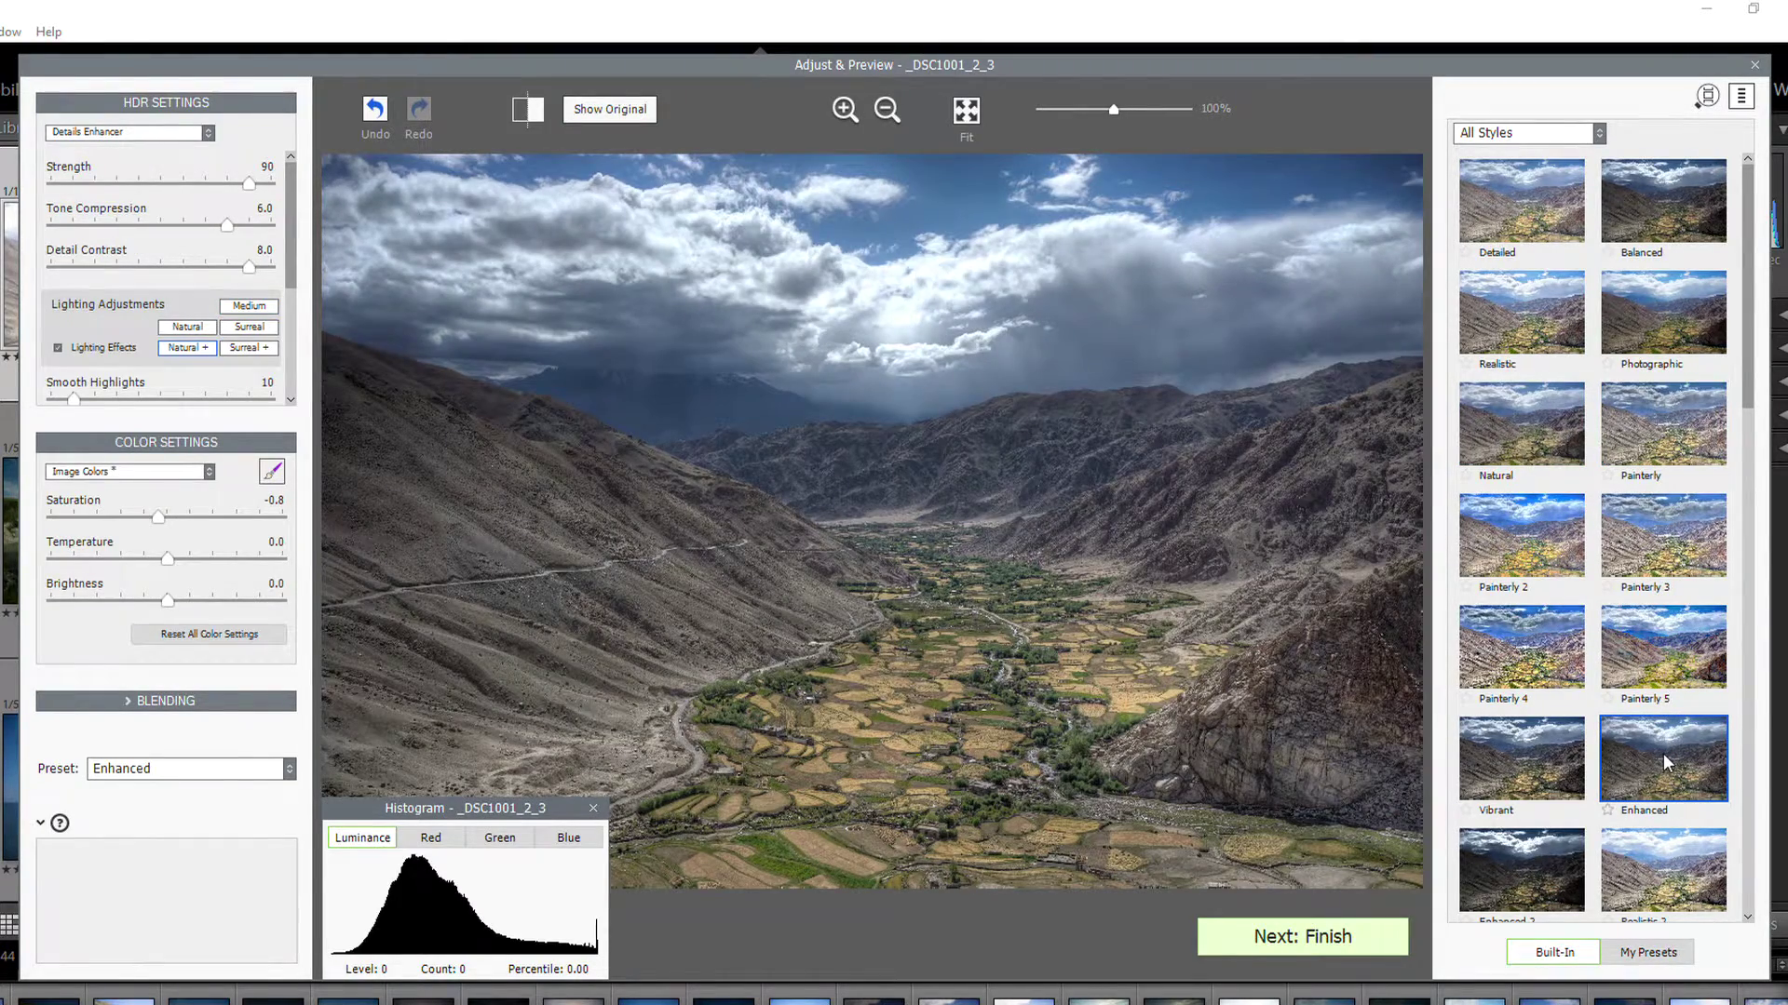
left_click(1532, 762)
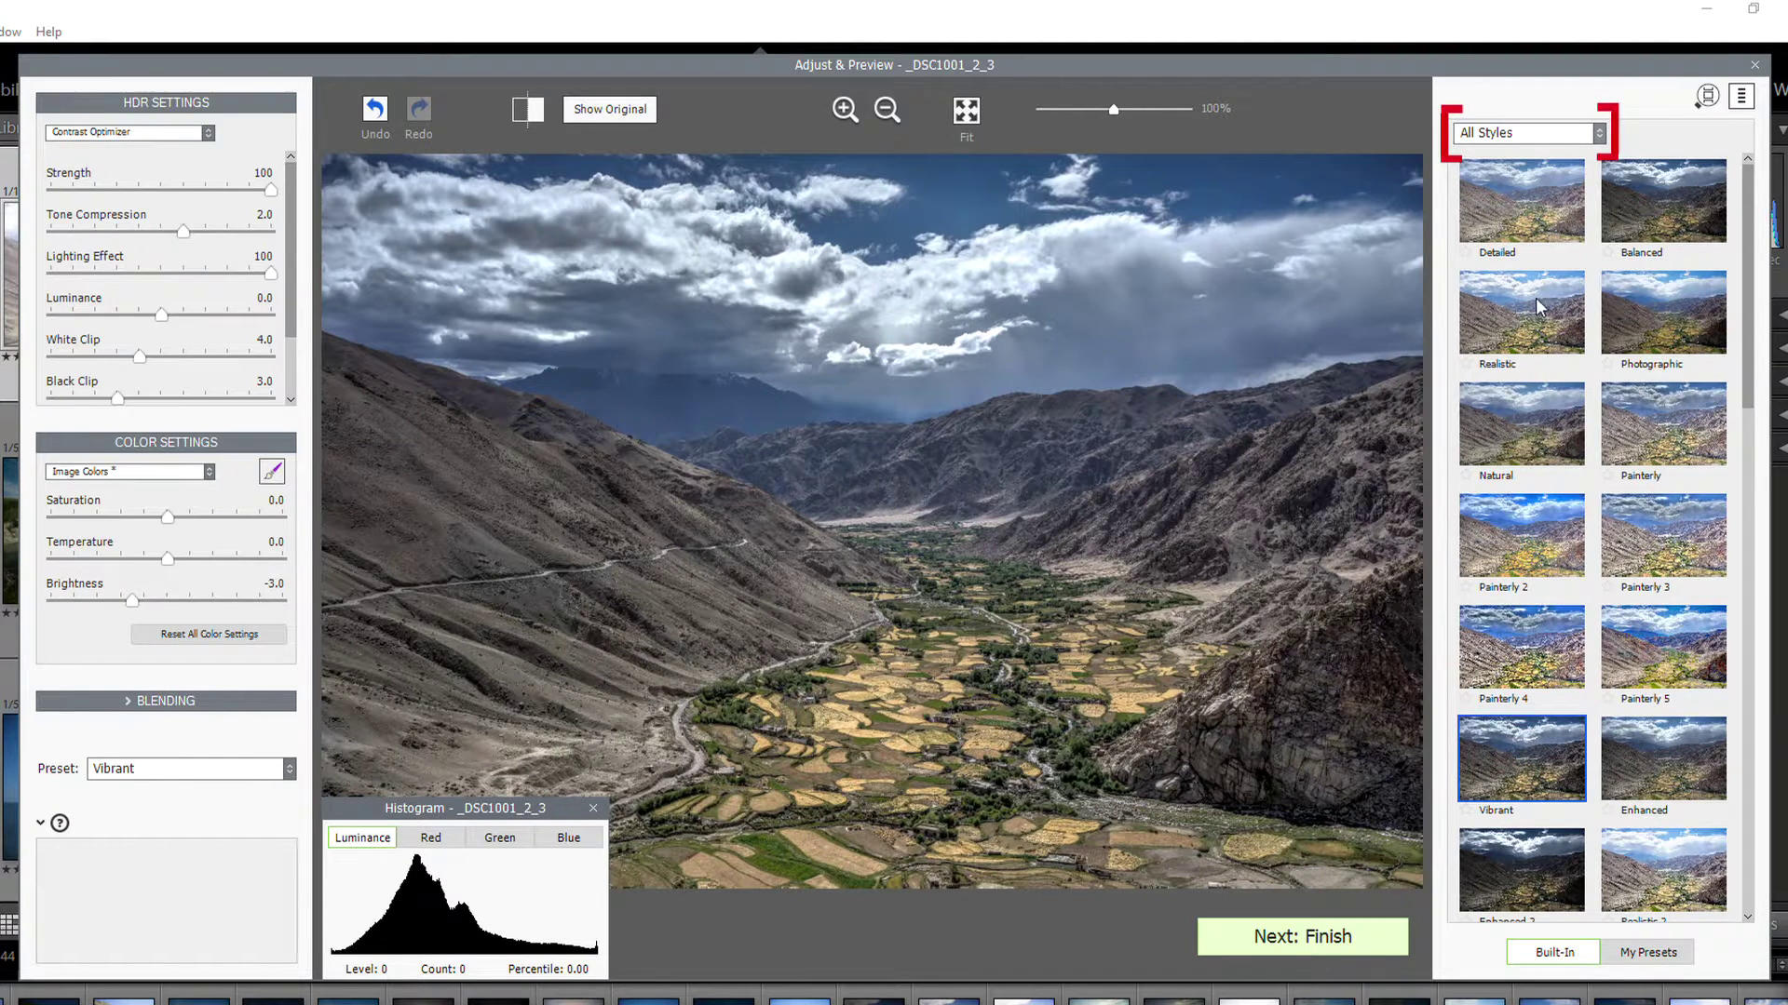
Filter styles to Realistic, try Photographic and Enhanced, and apply Natural.
left_click(1550, 147)
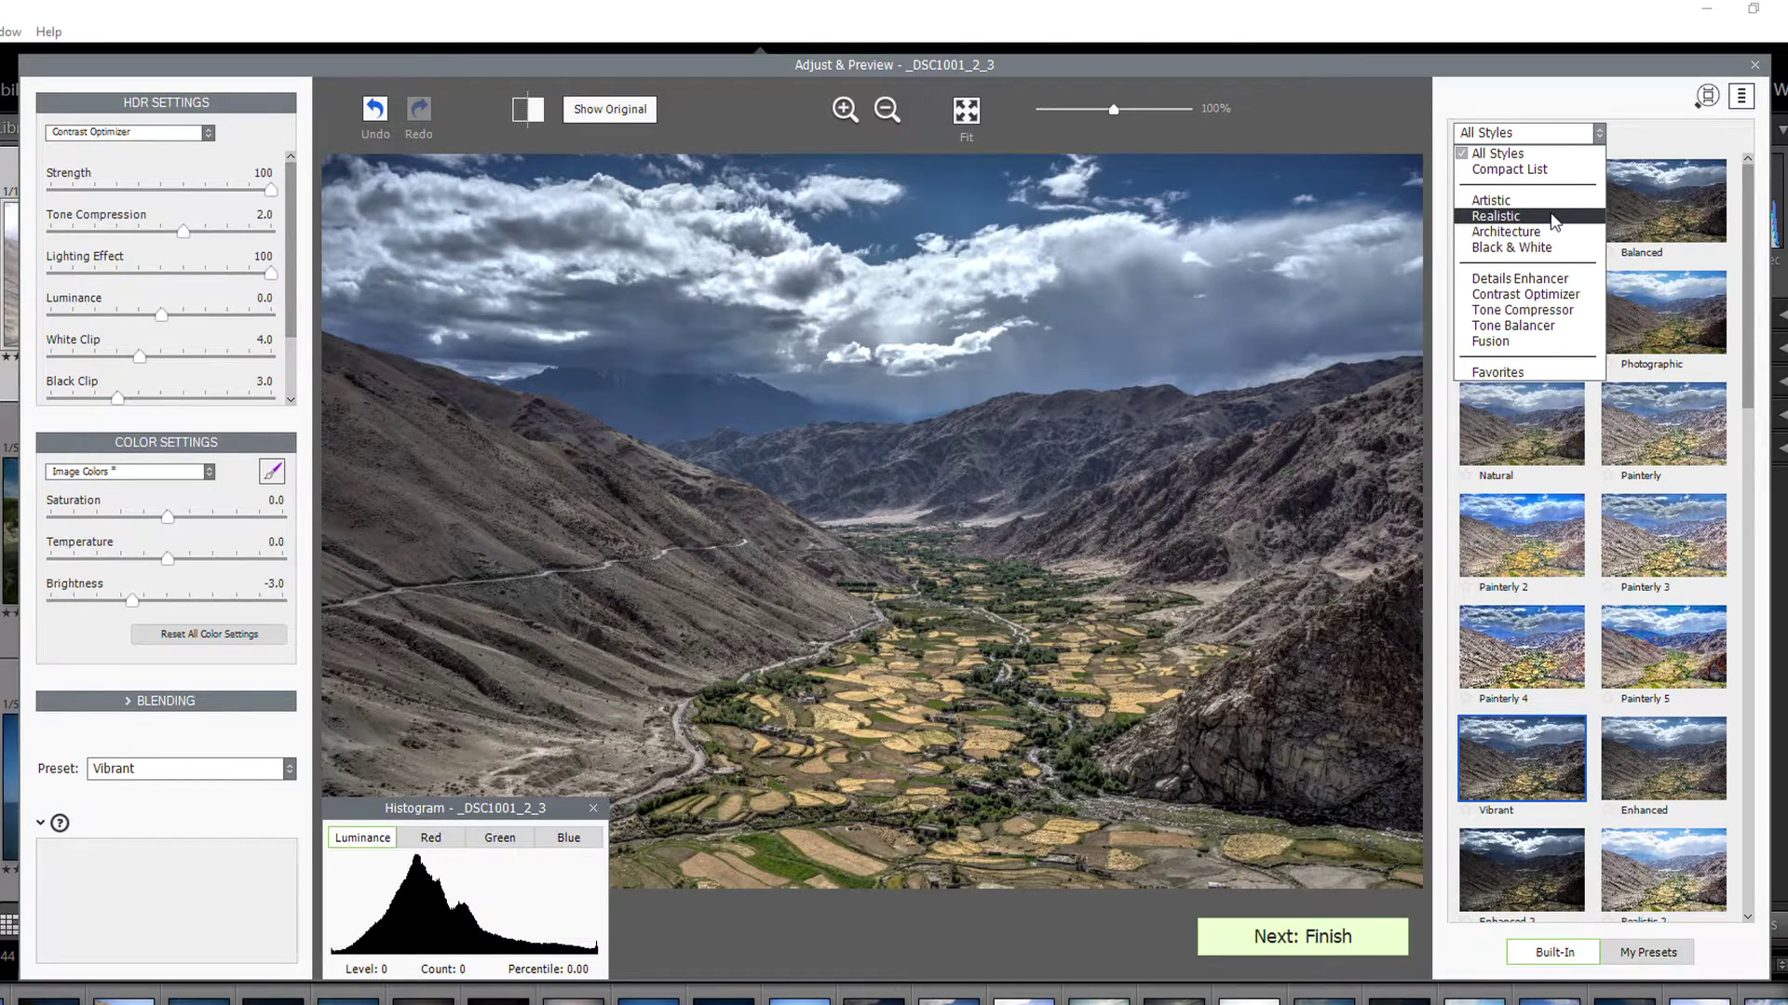
left_click(1495, 216)
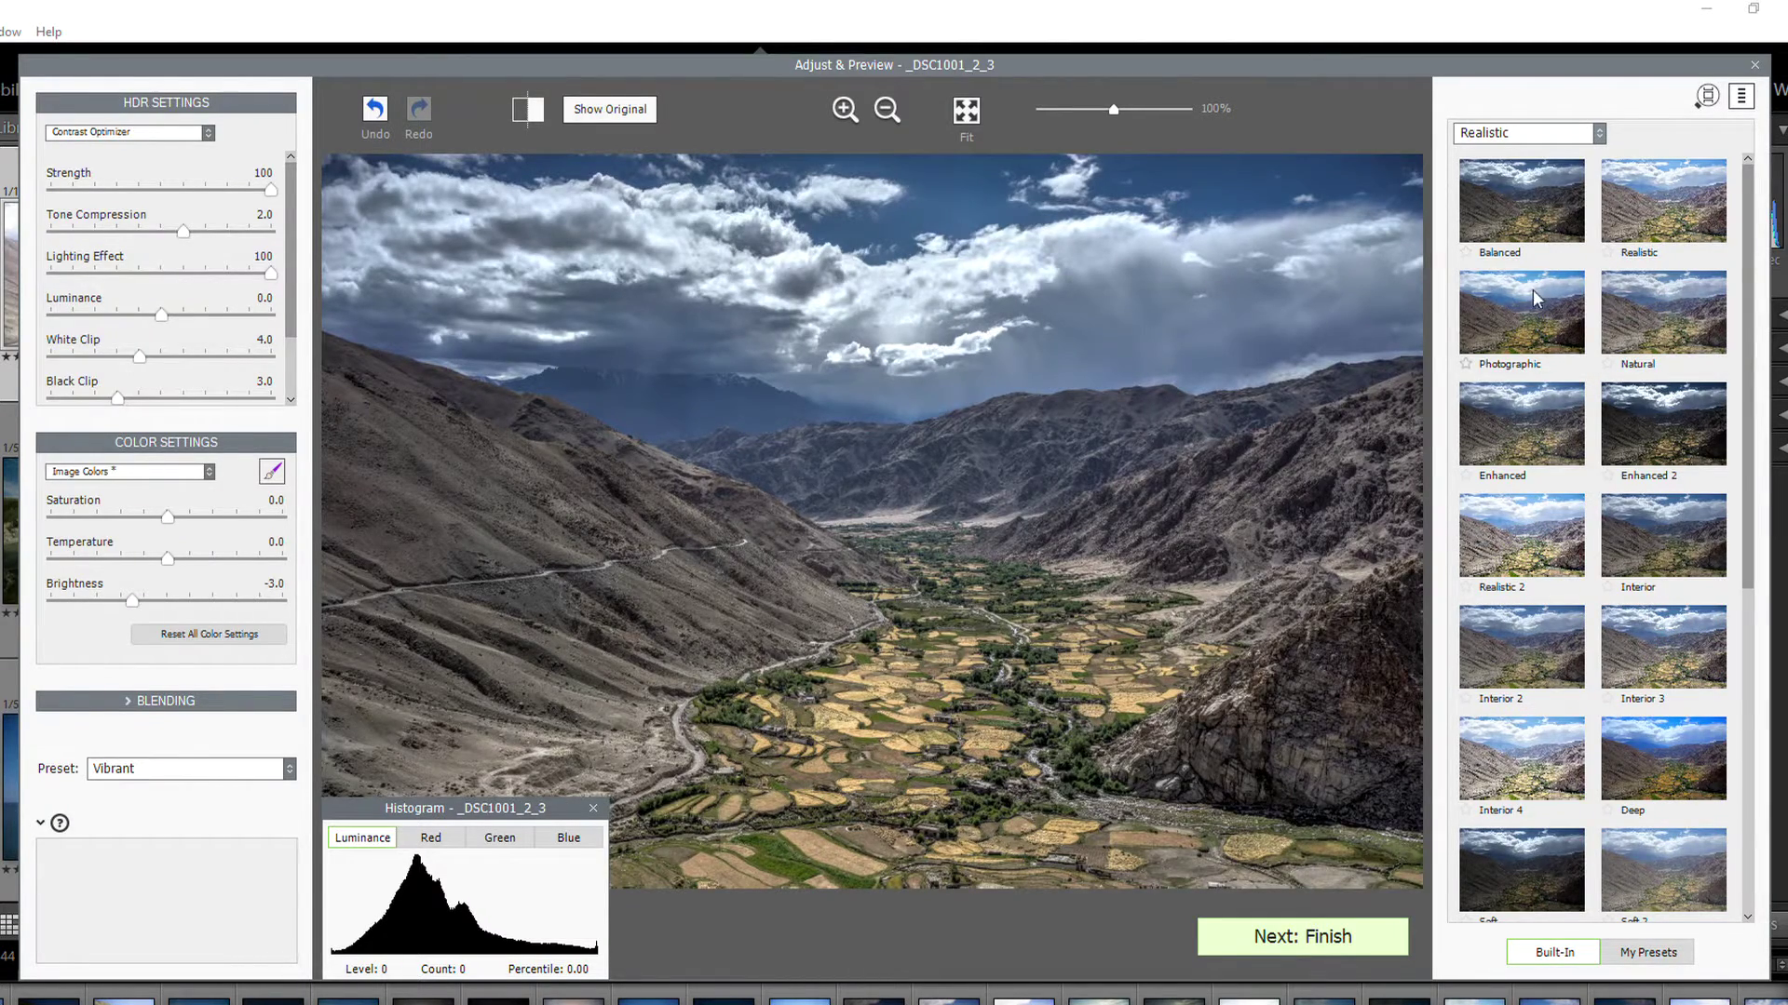
left_click(1526, 320)
left_click(1518, 425)
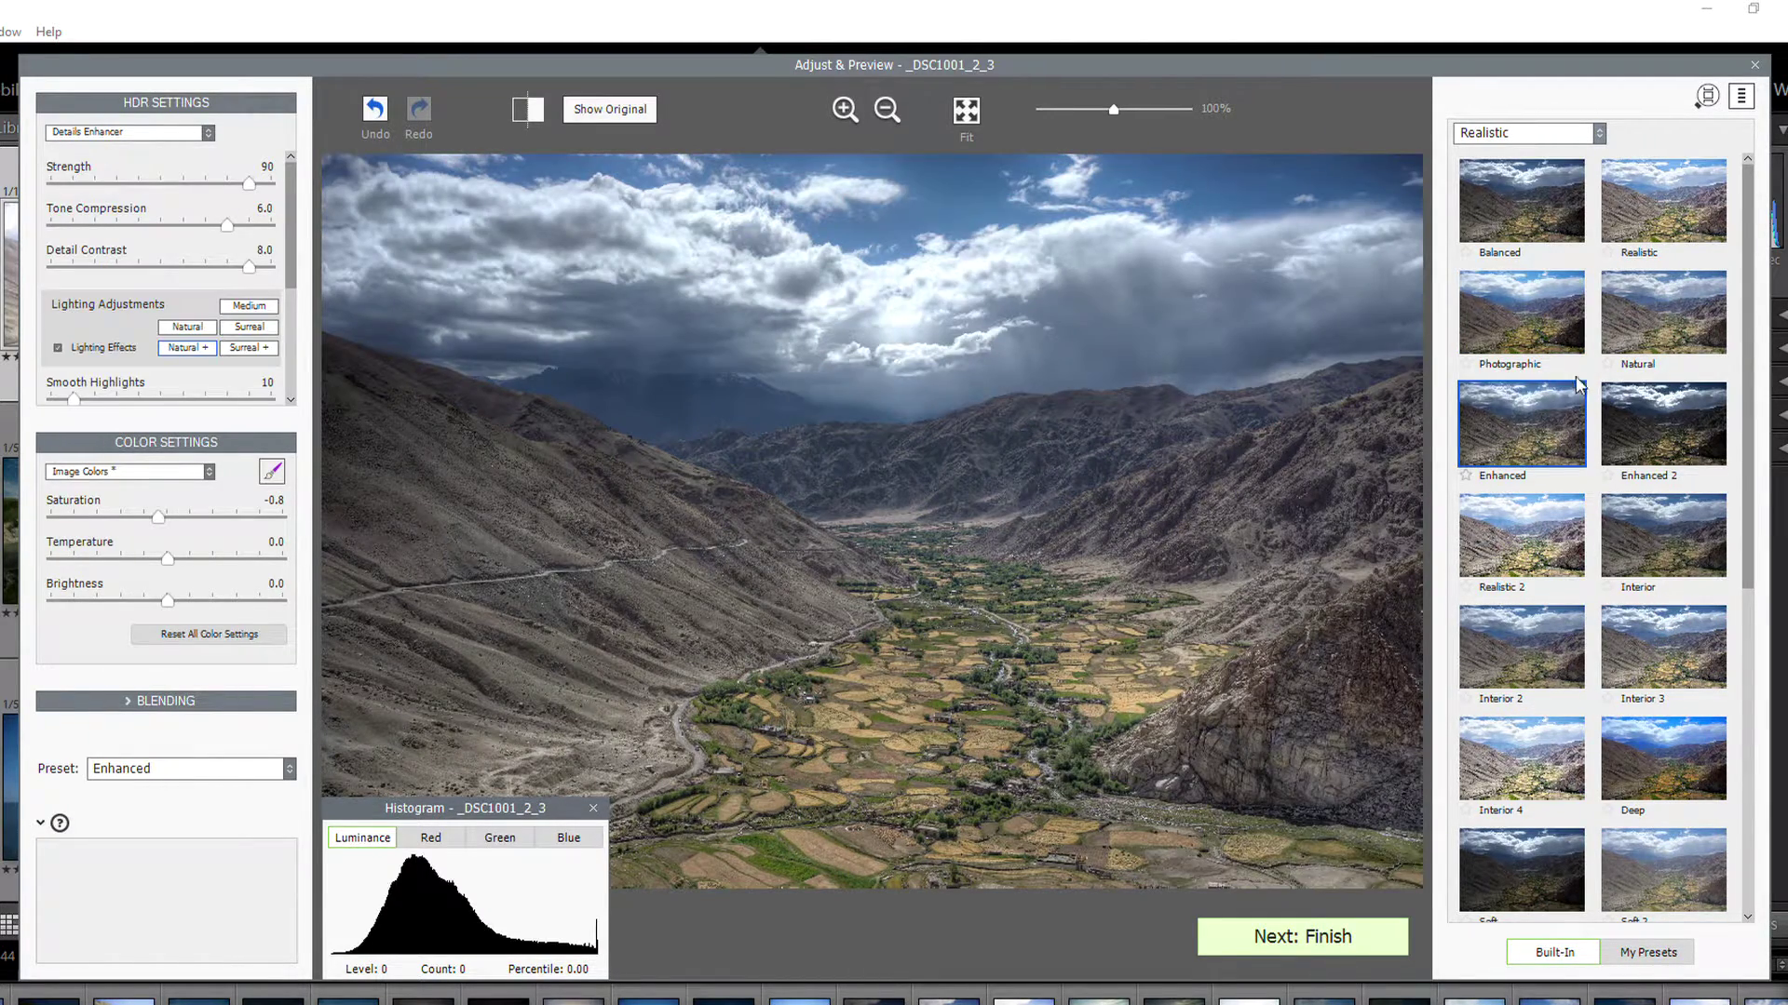
left_click(1649, 327)
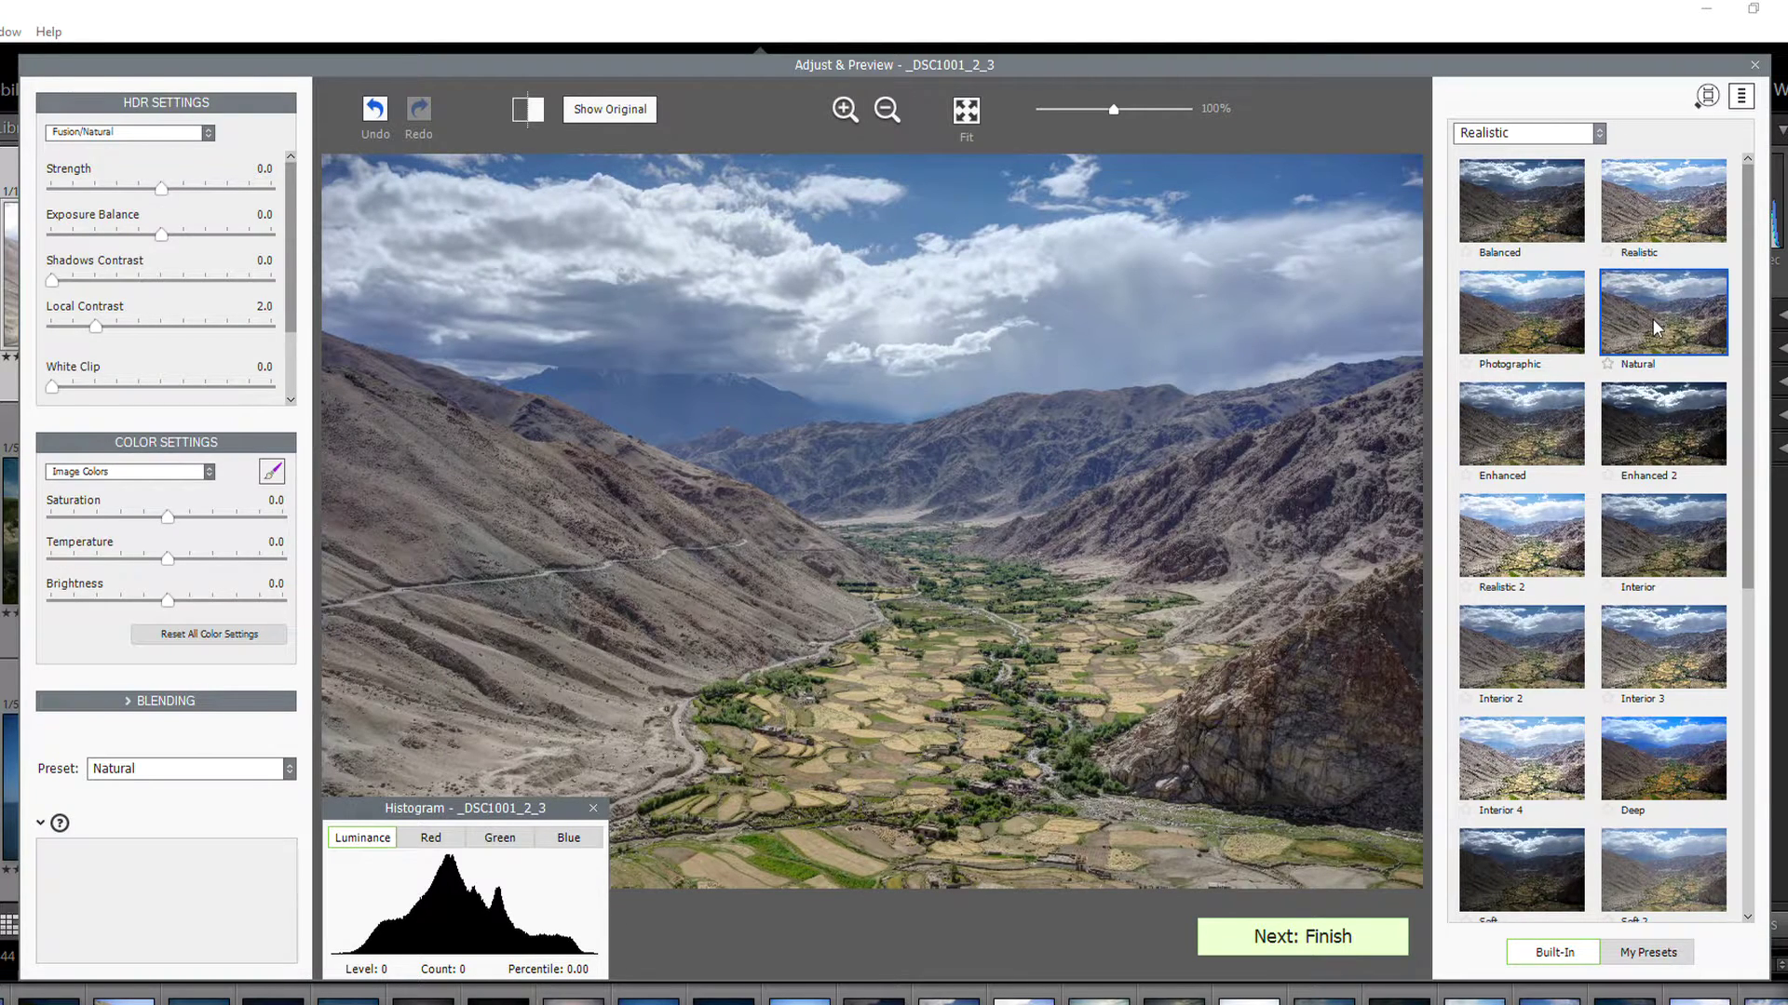
Set Strength to 5.9 and Local Contrast to 7.8, then render the fused image.
mouse_move(197, 199)
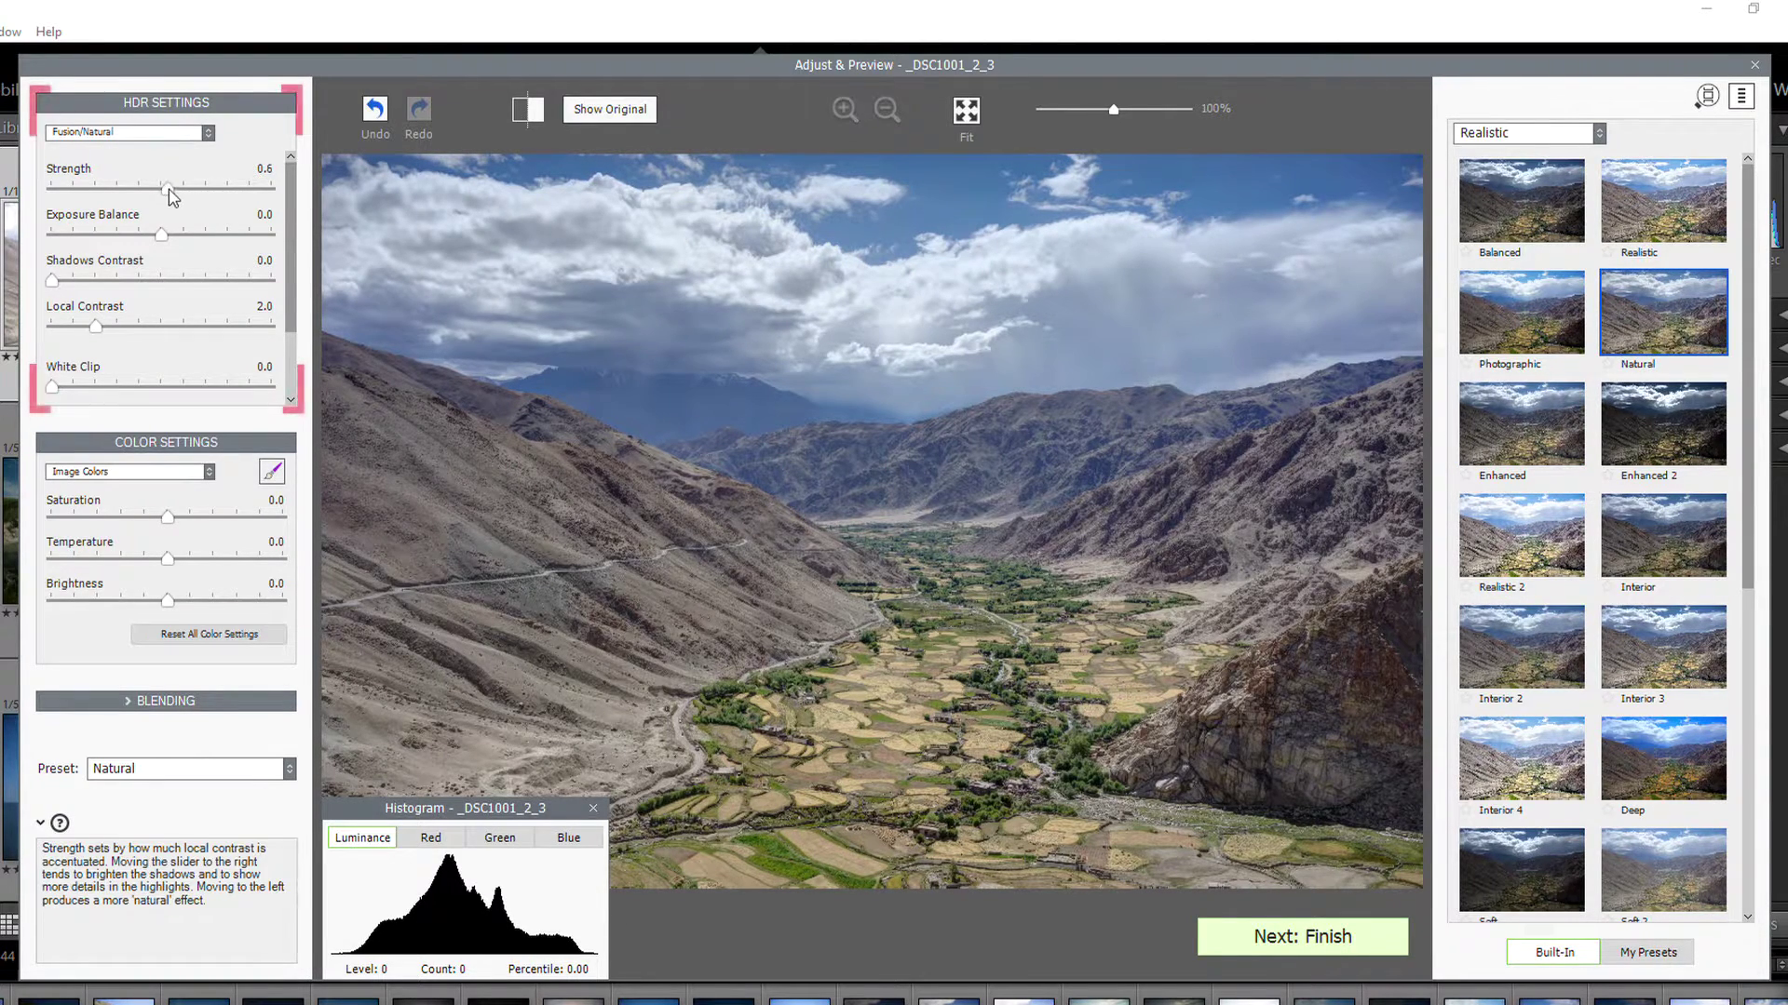
left_click_drag(166, 191, 92, 240)
left_click_drag(97, 328, 221, 329)
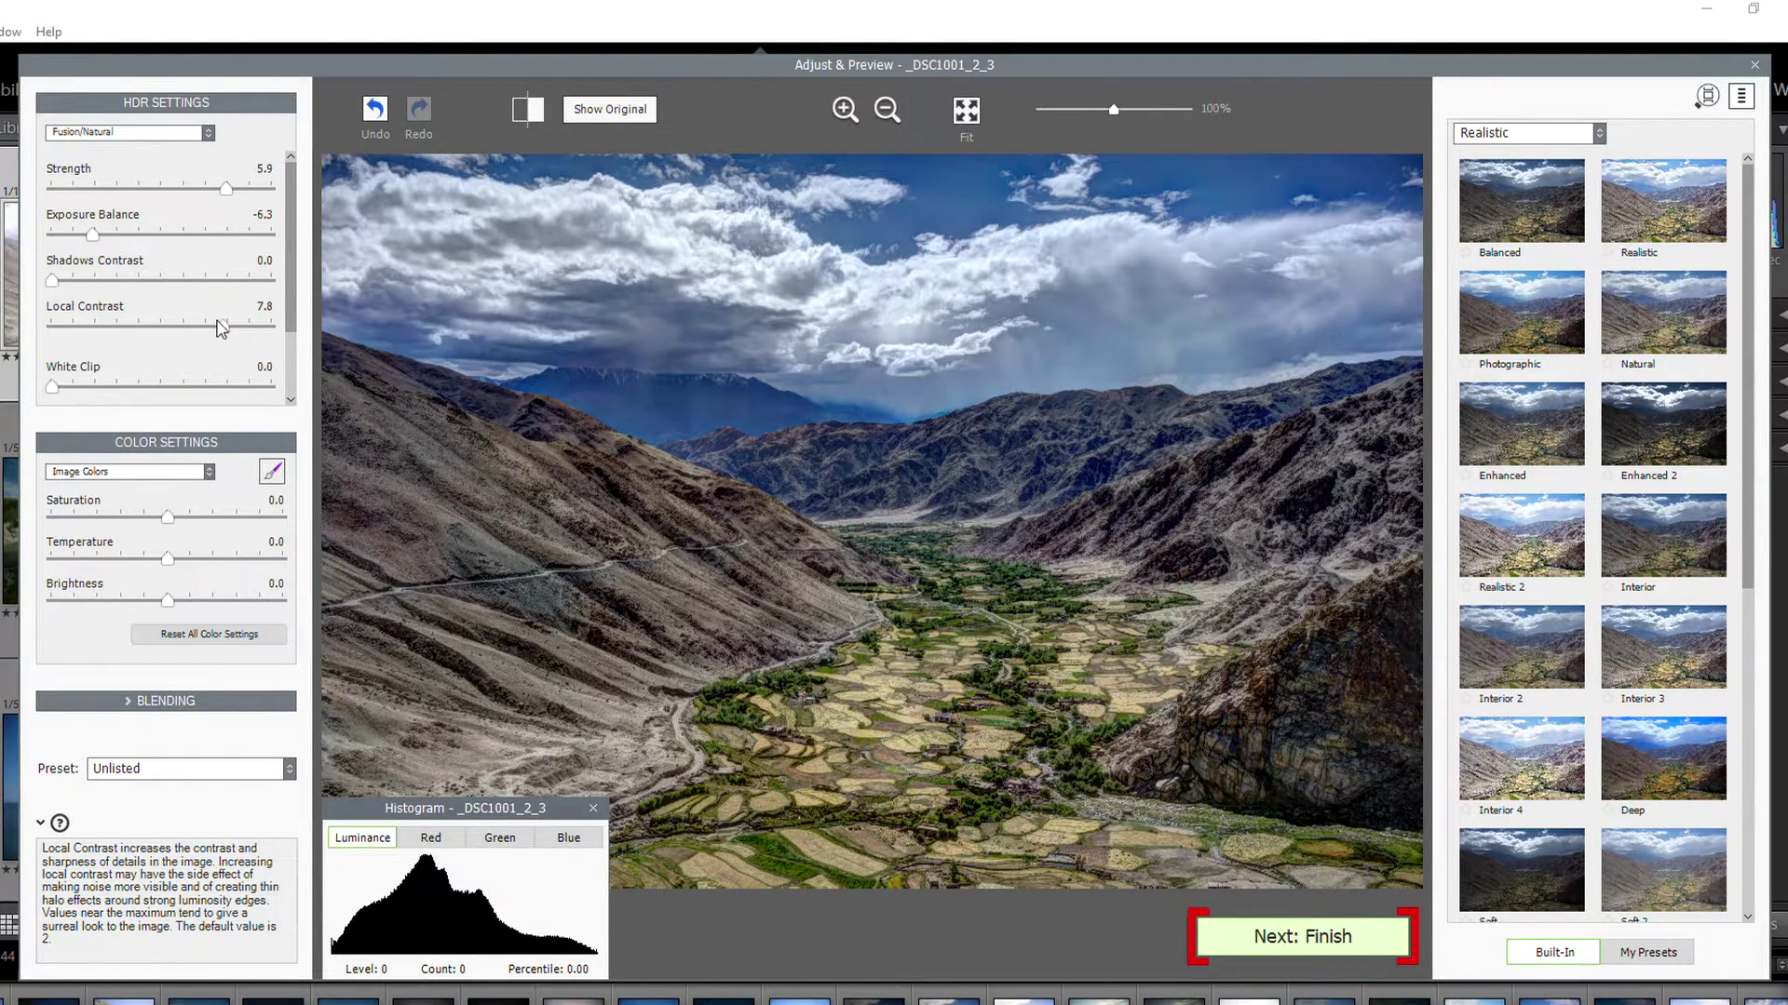
left_click(1217, 933)
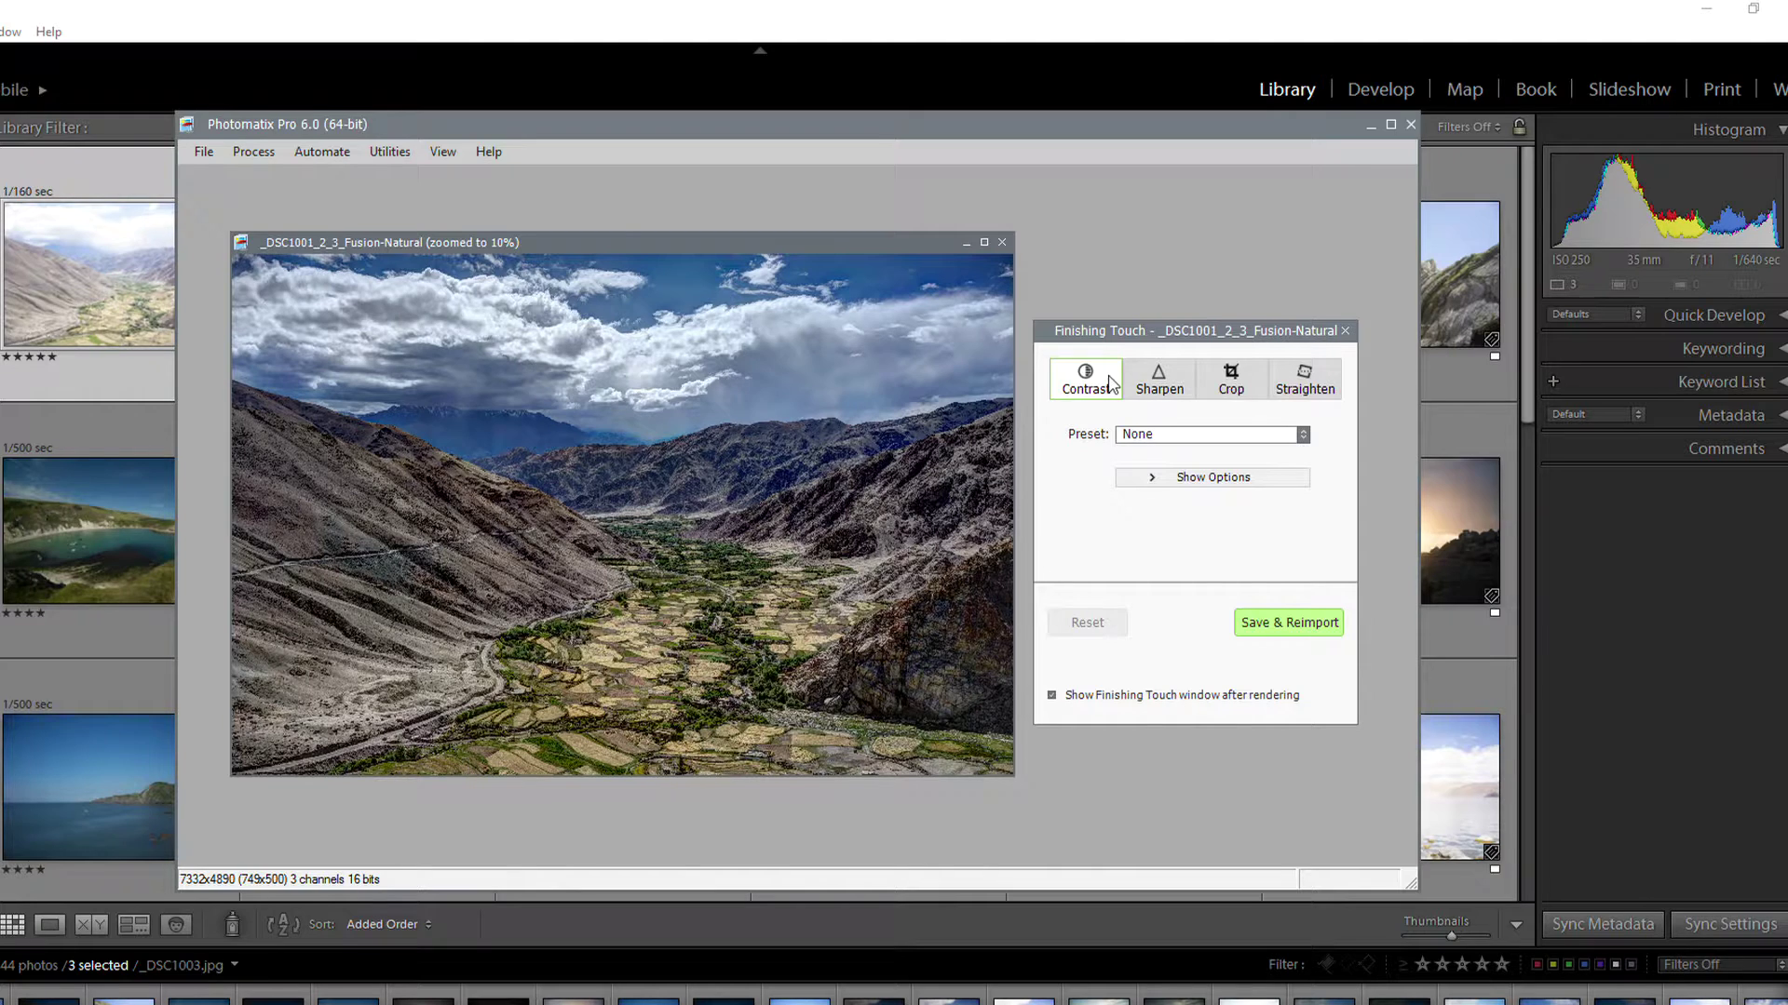
Review the Sharpen, Straighten and Crop options, then save and reimport the Fusion-Natural image.
left_click(1159, 384)
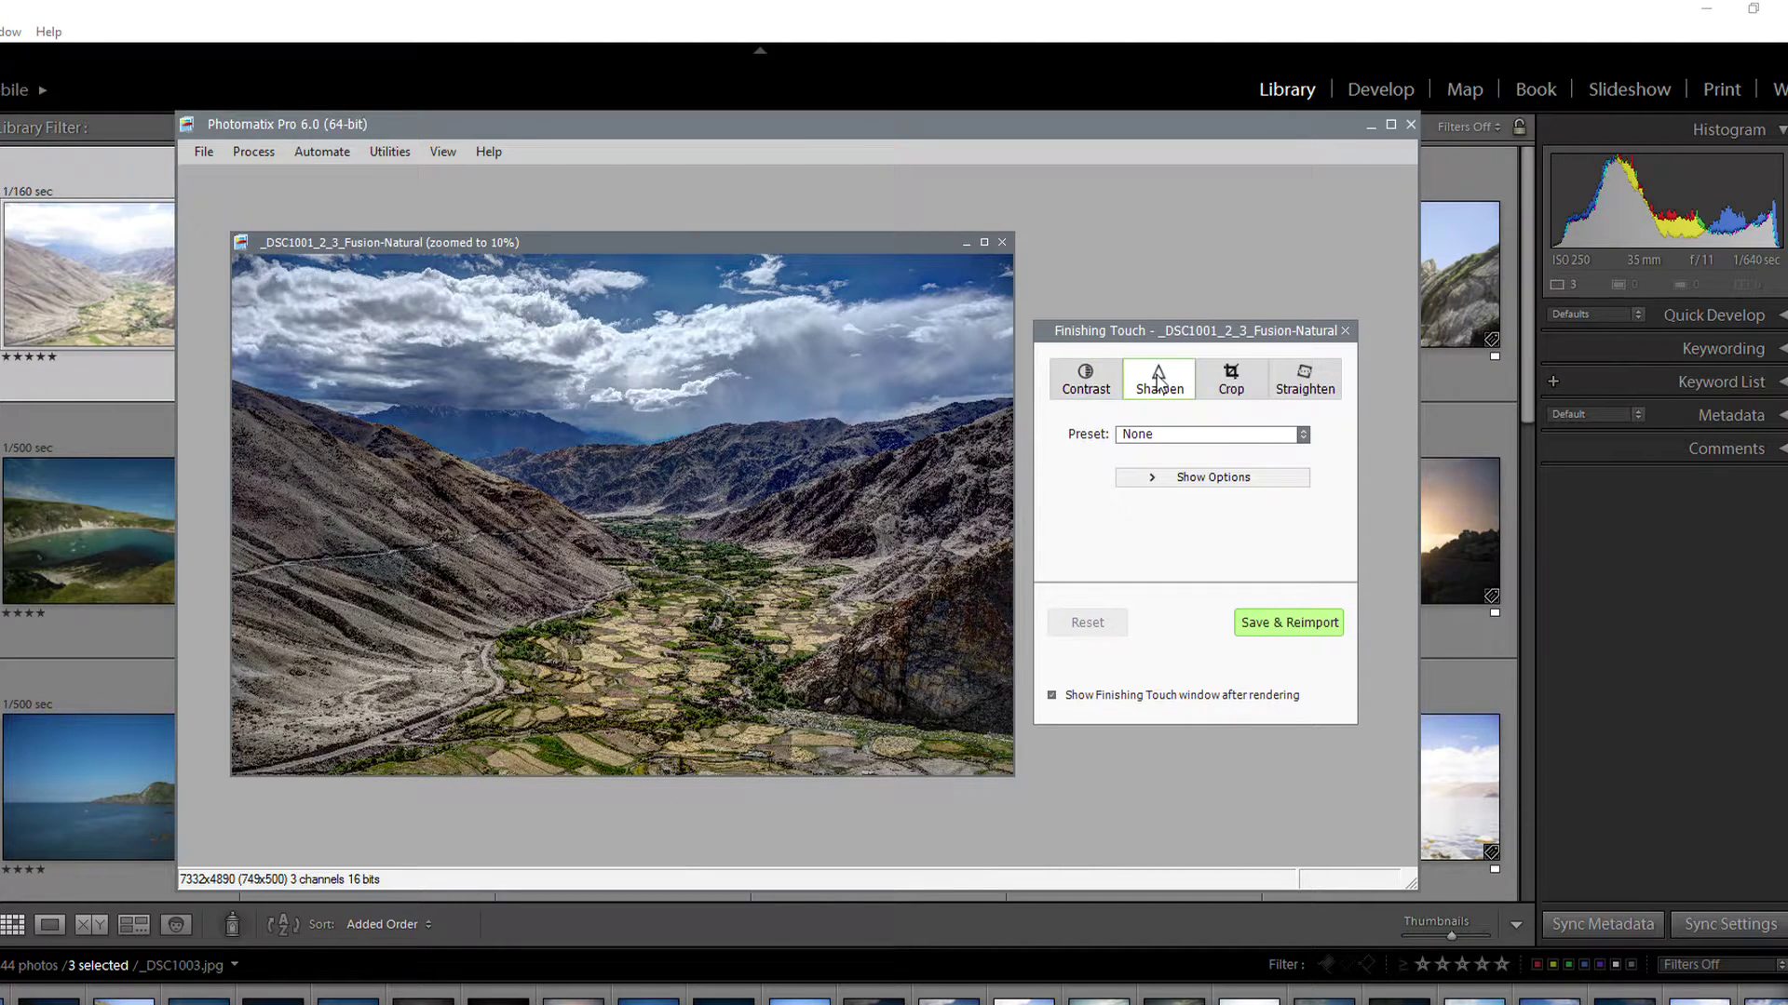
left_click(1299, 385)
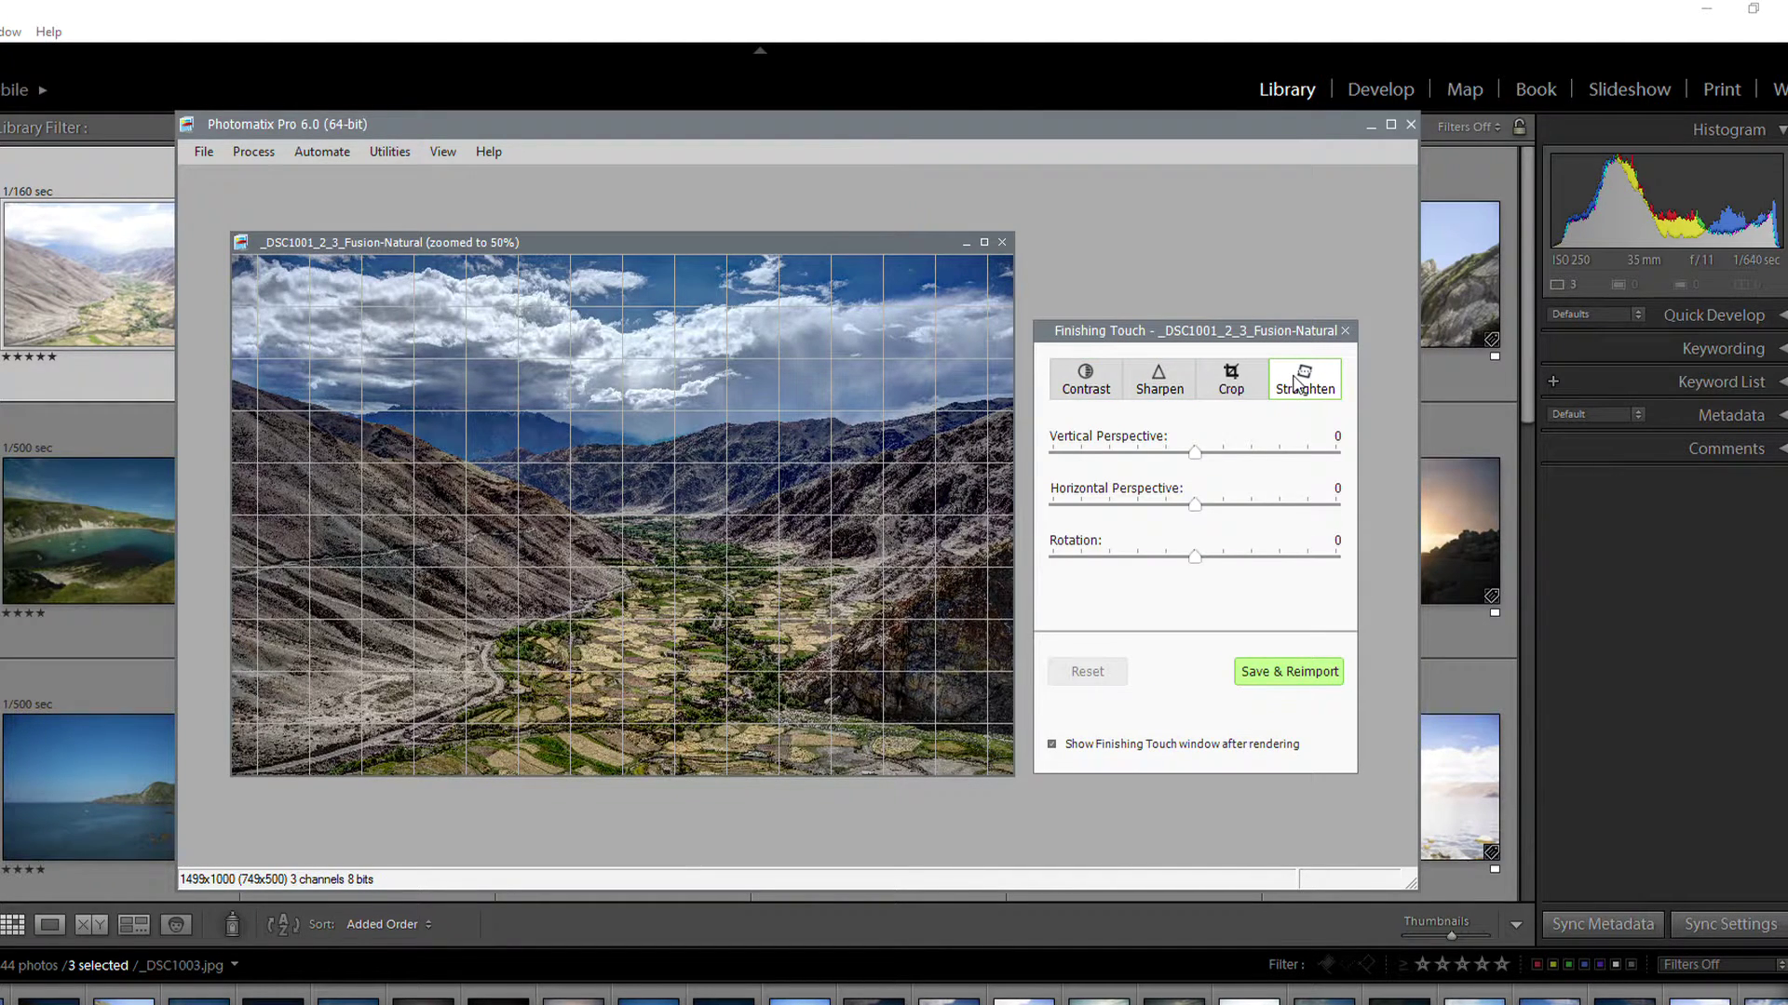
left_click(1239, 386)
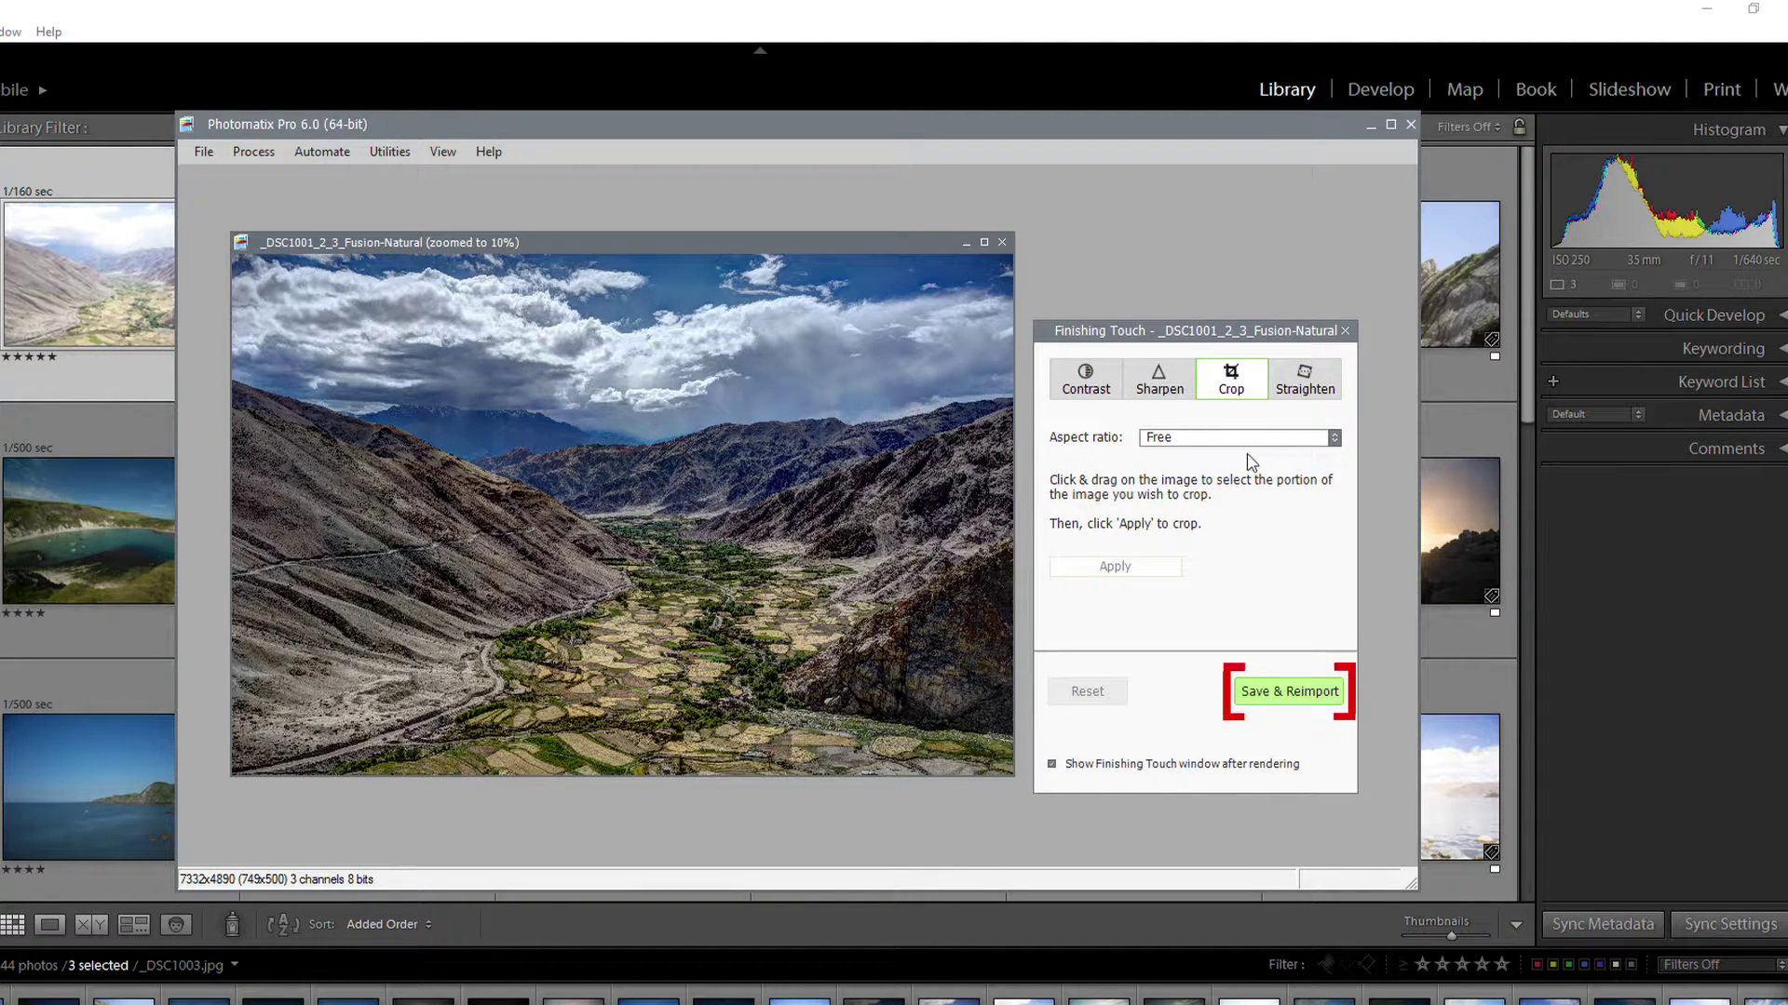
left_click(1301, 694)
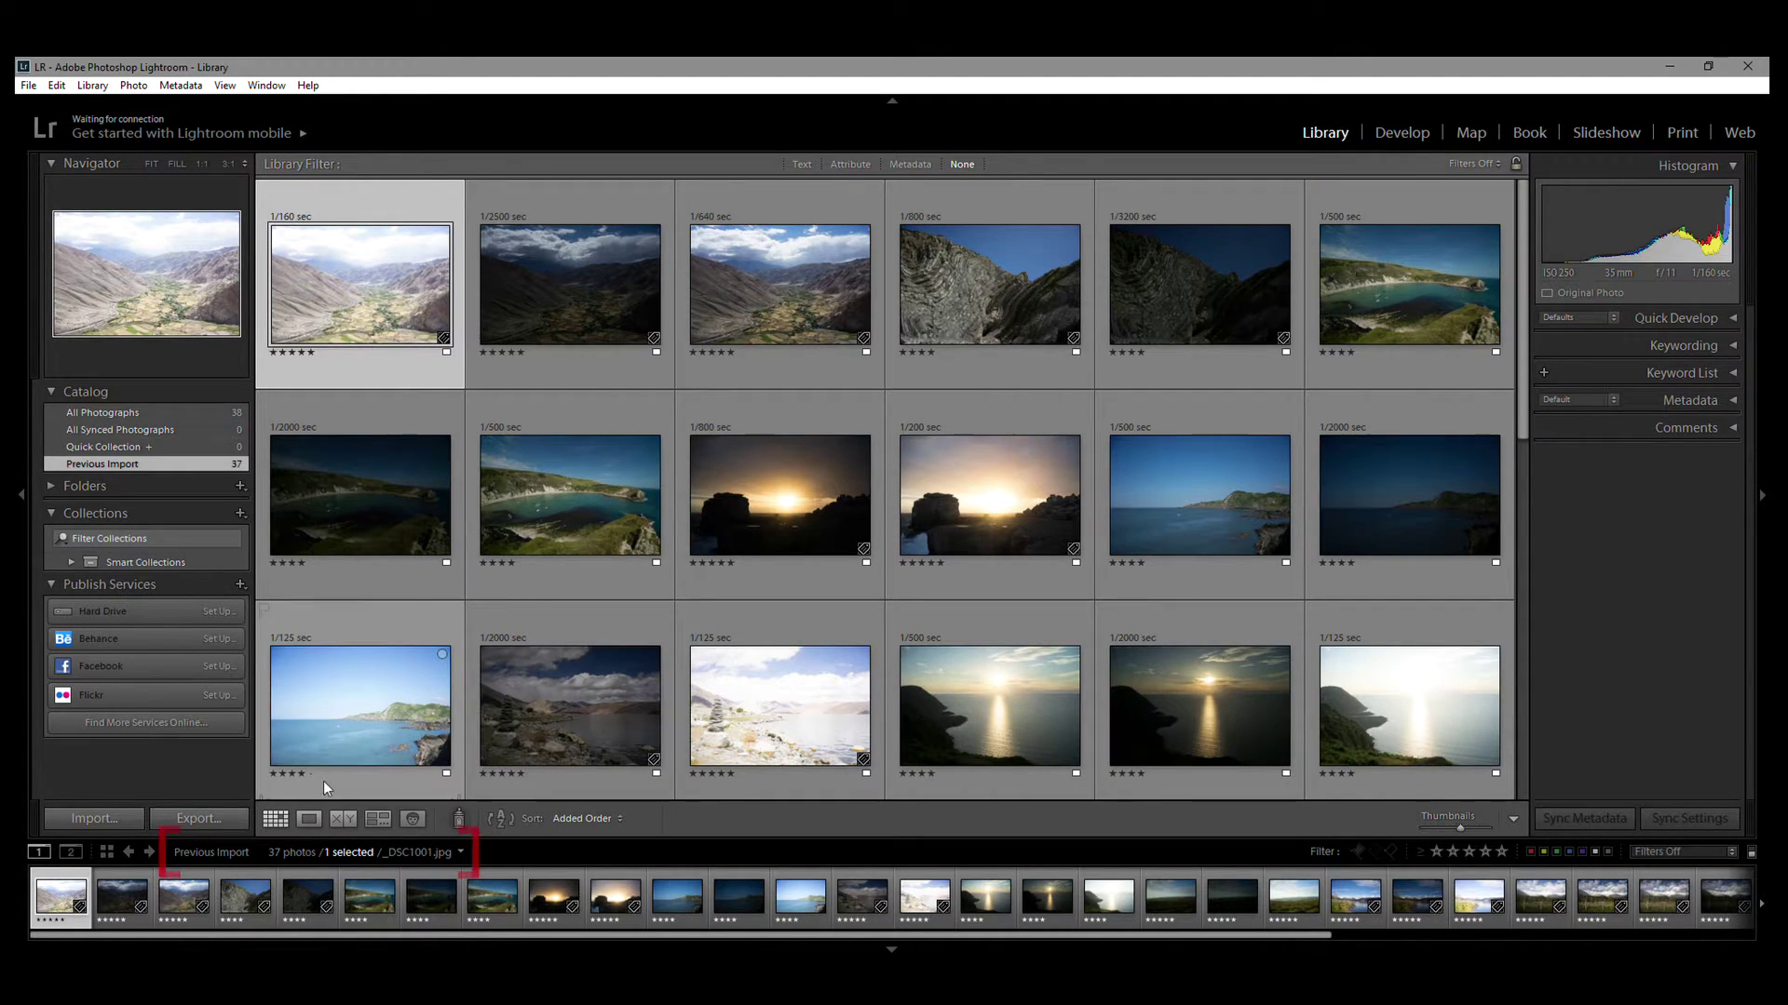
Switch the Library source to All Photographs.
left_click(214, 854)
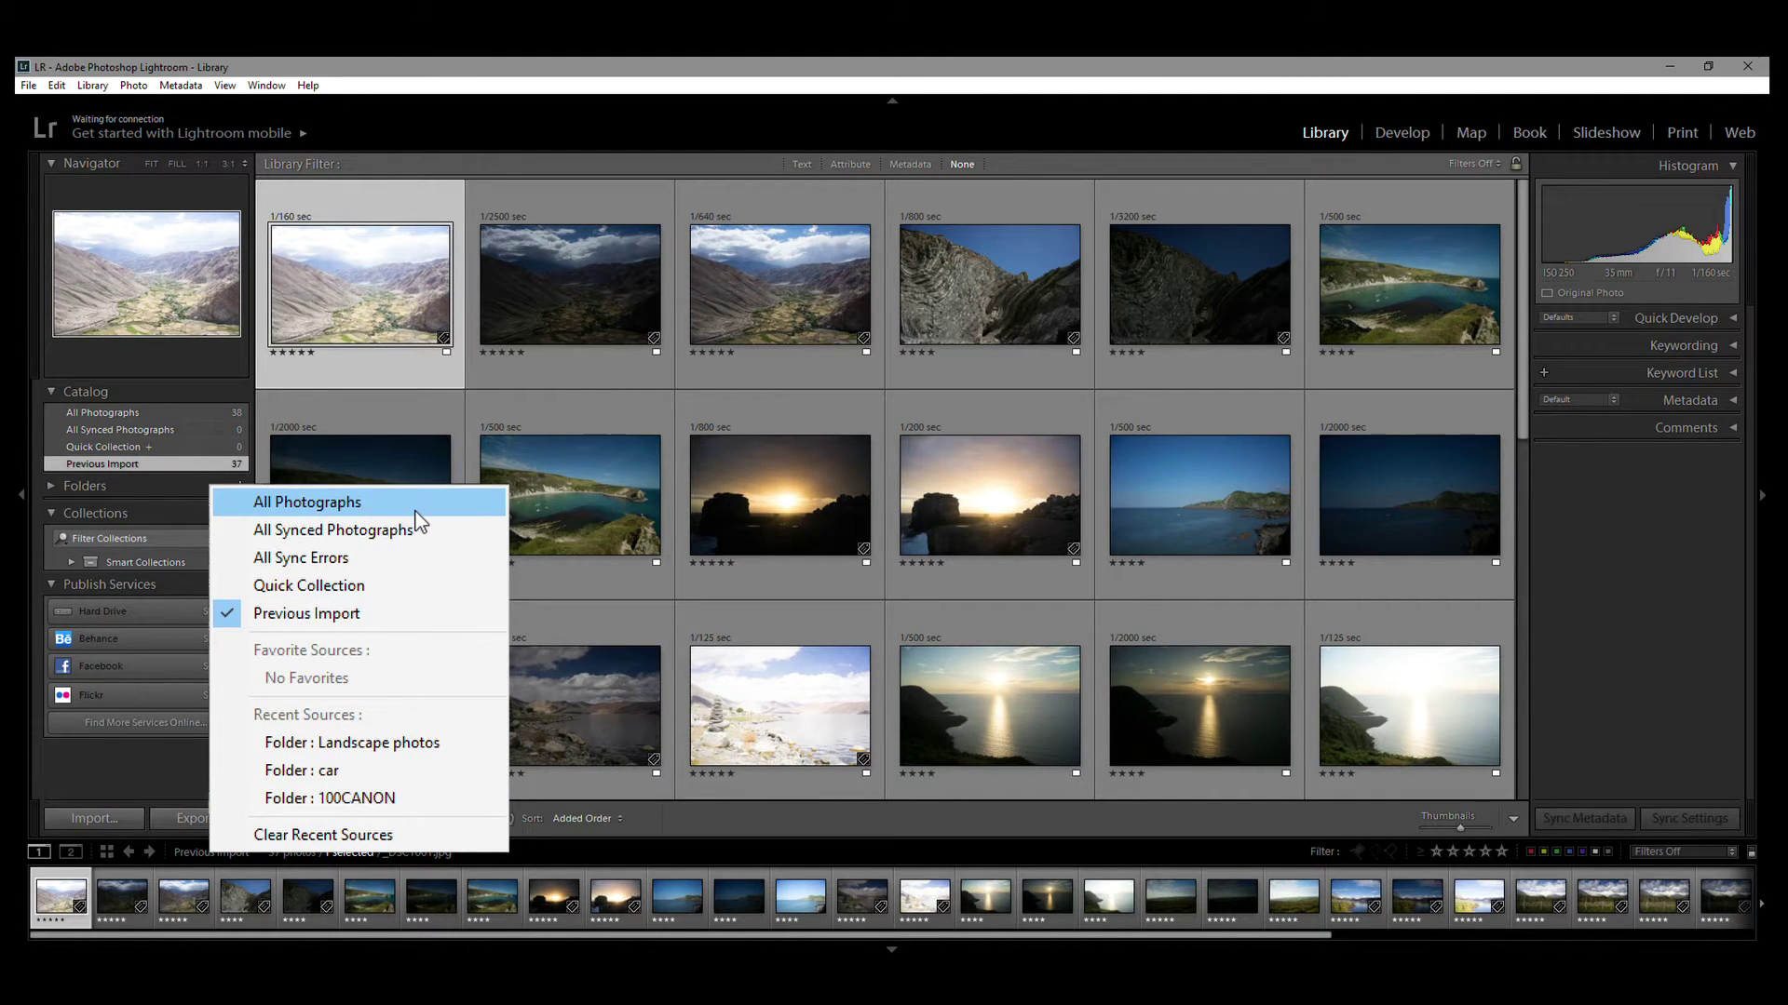
left_click(415, 513)
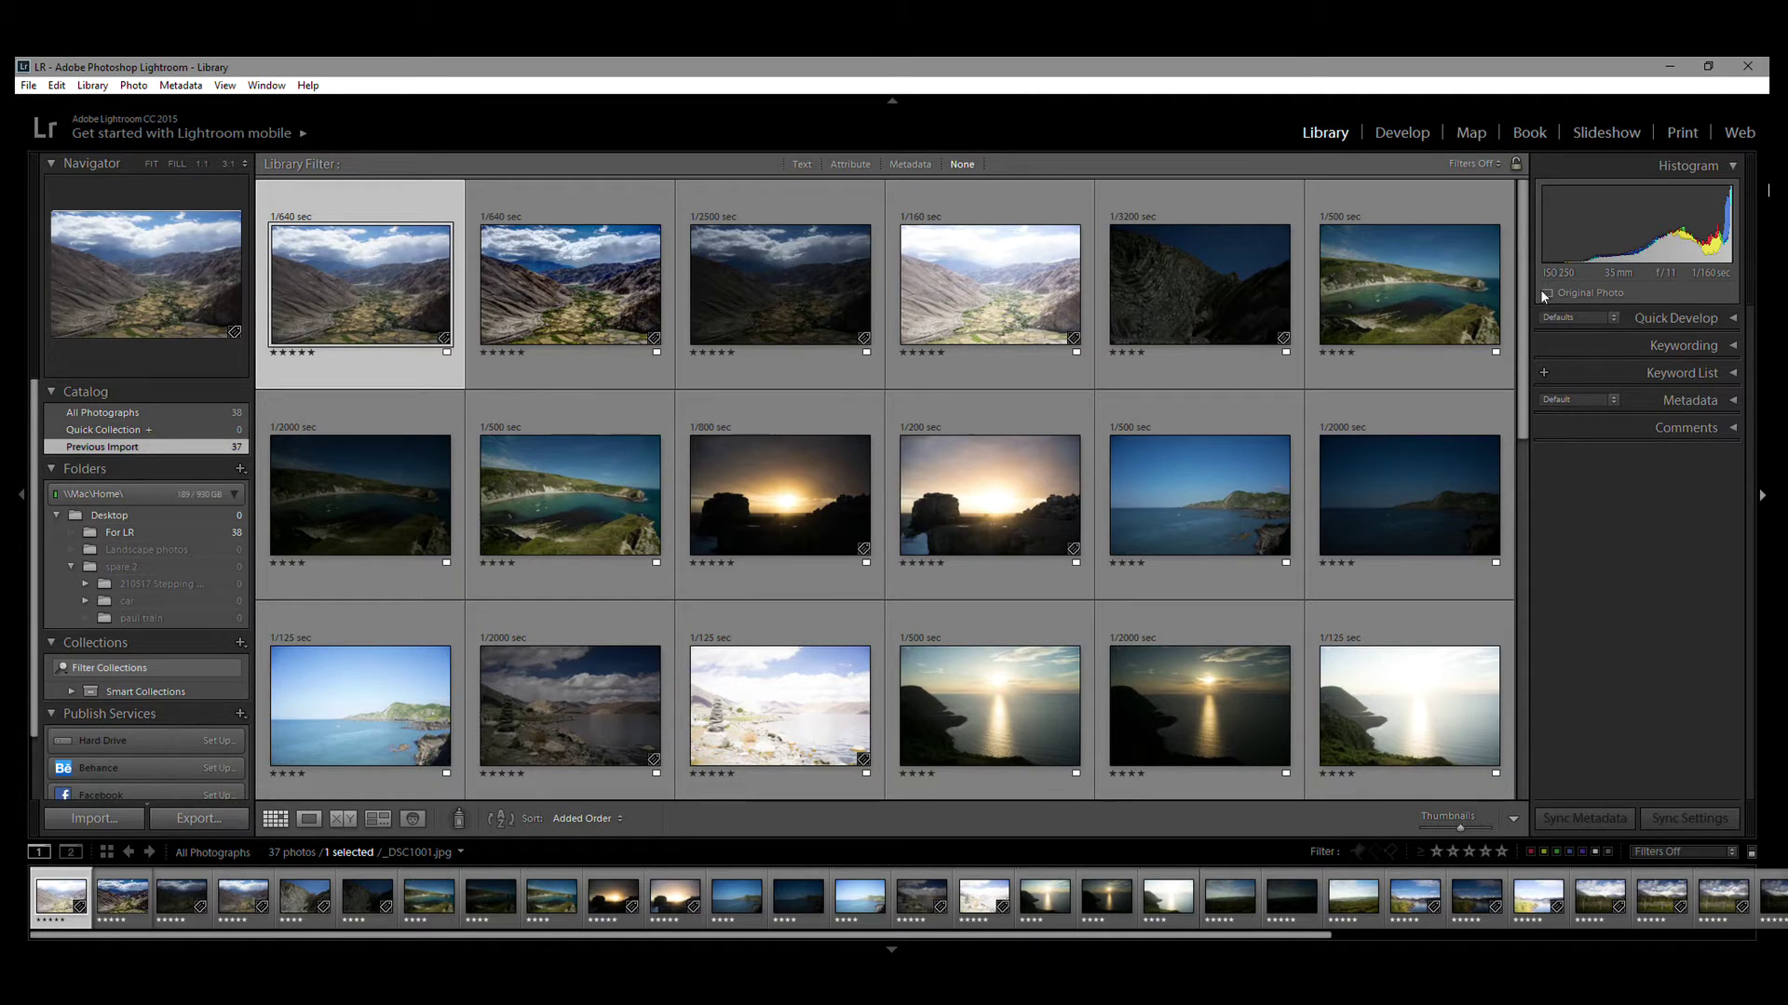
Go to the valley photos' folder using Go to Folder in Library.
right_click(792, 291)
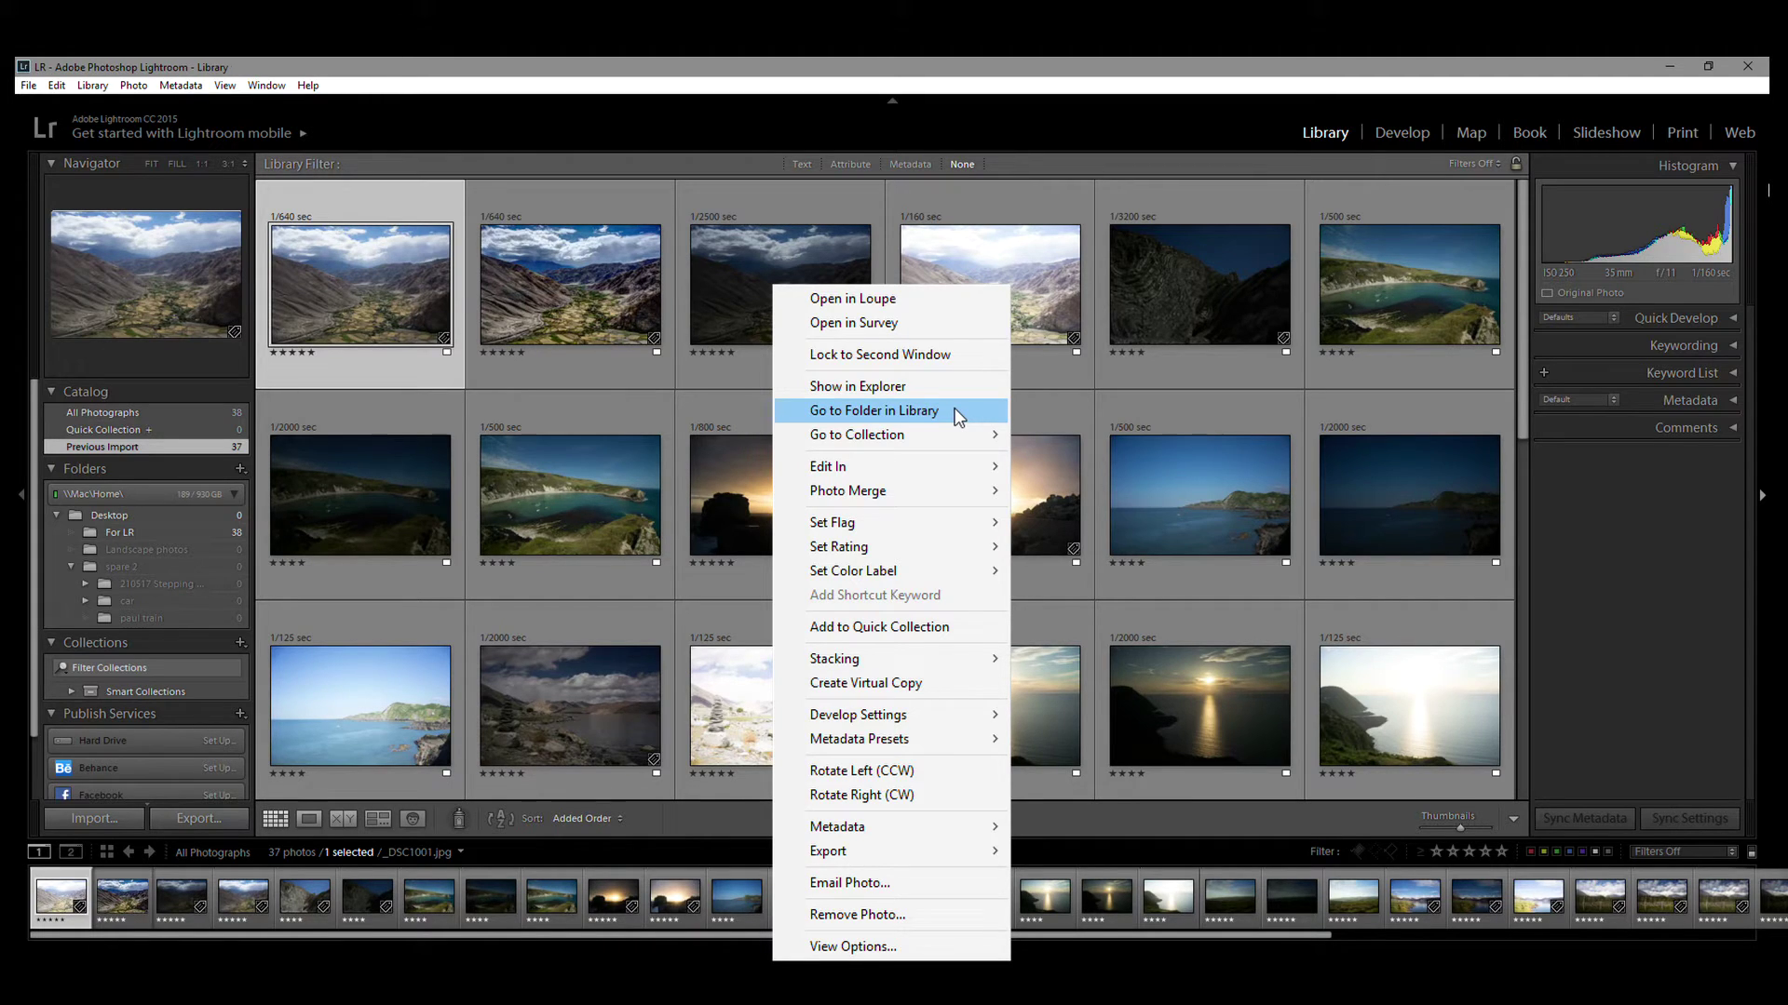
left_click(958, 416)
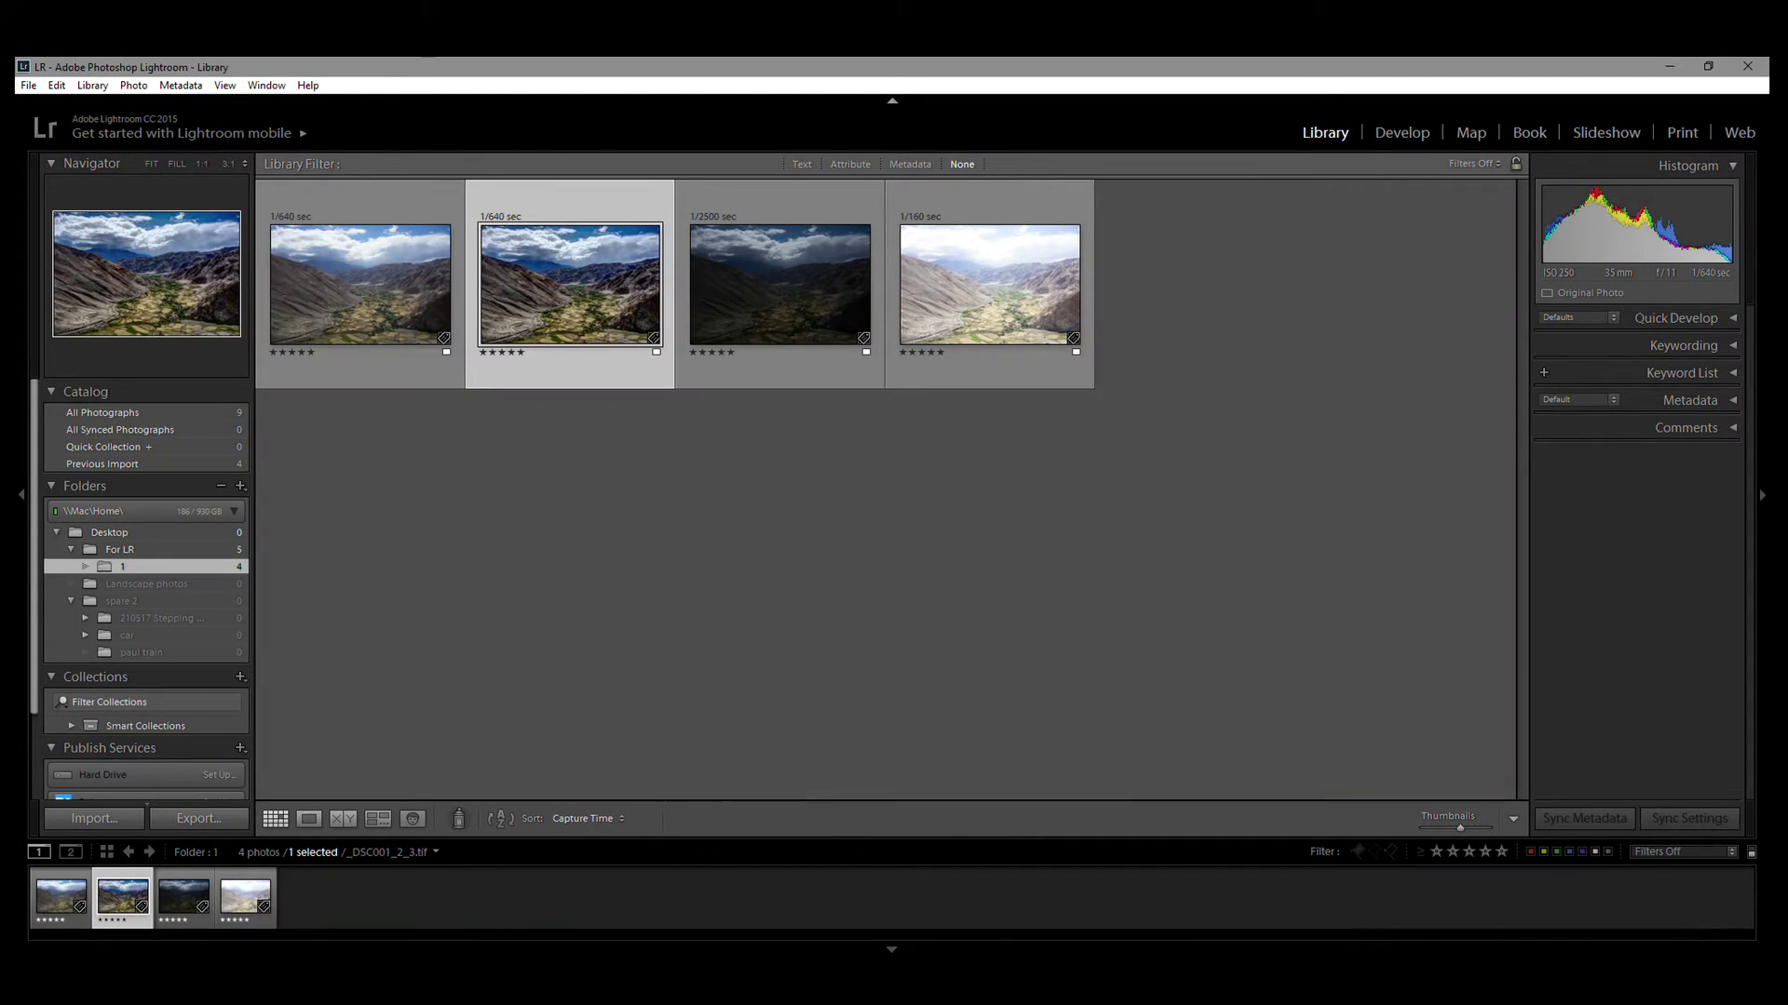